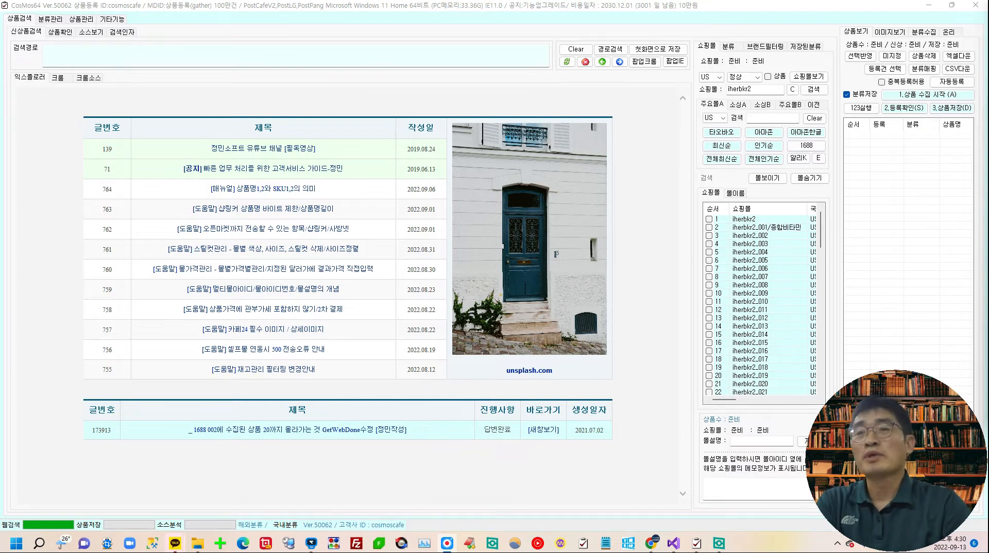
- Load the iherbkr2_001/종합비타민 shopping mall's product page in the built-in Chrome view
left_click(755, 89)
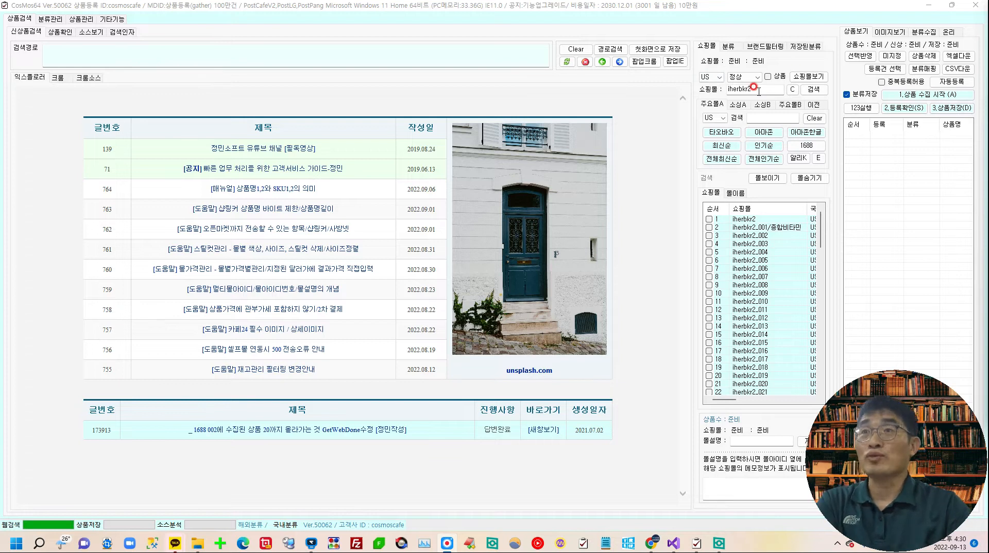
left_click(779, 228)
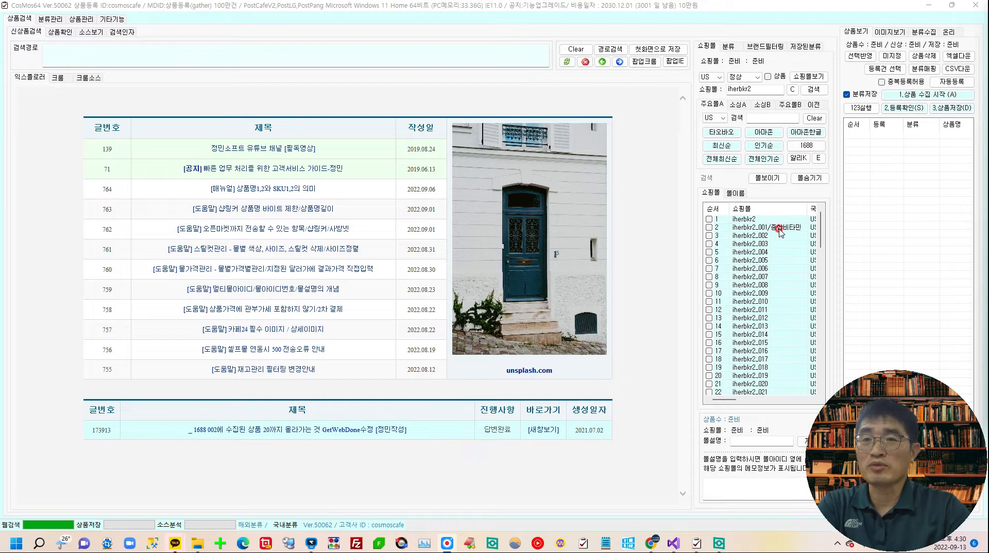
left_click(760, 230)
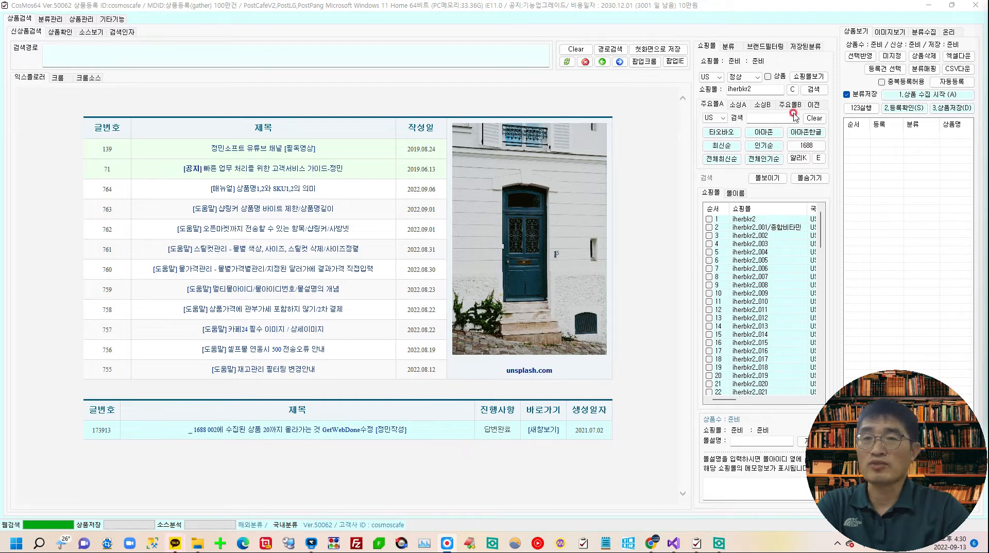
left_click(812, 89)
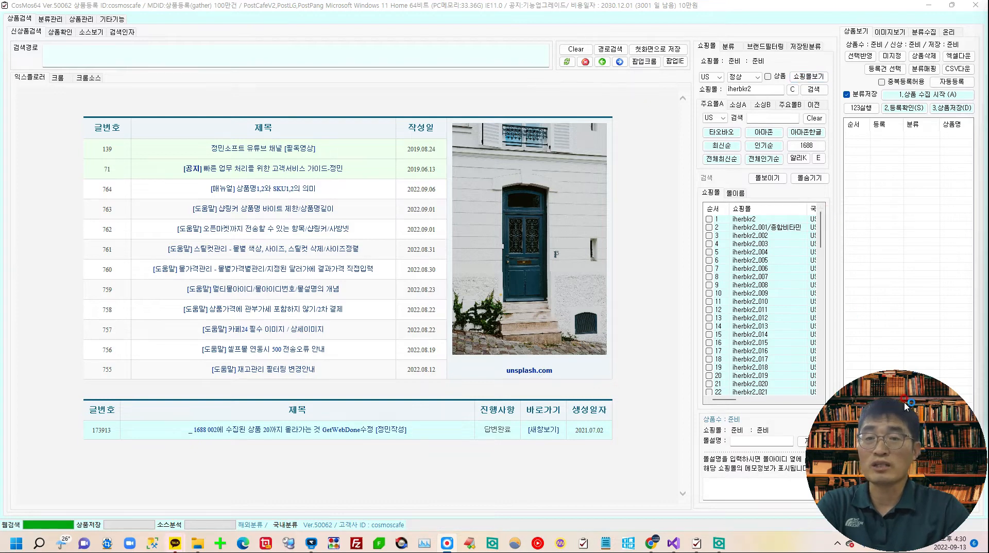
left_click_drag(905, 407, 253, 372)
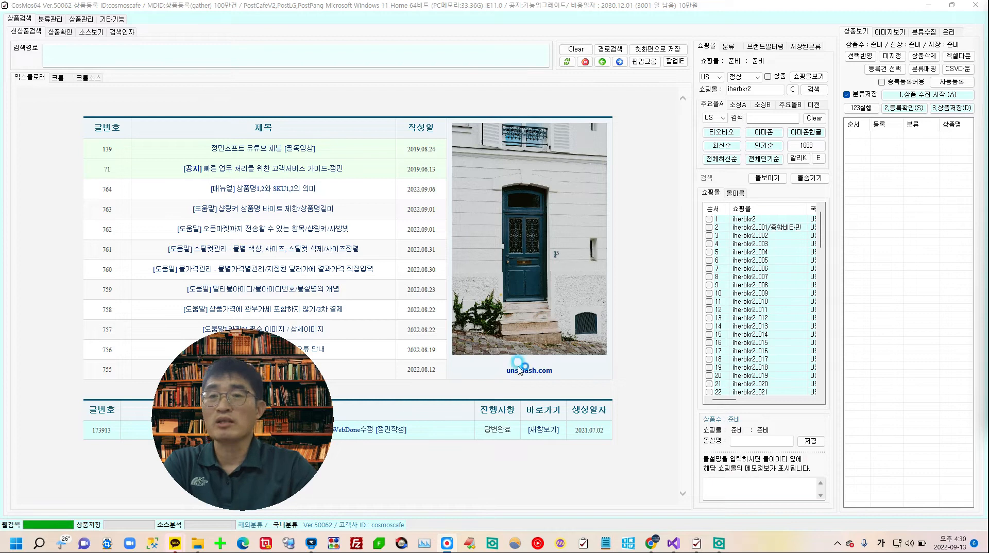
left_click(776, 227)
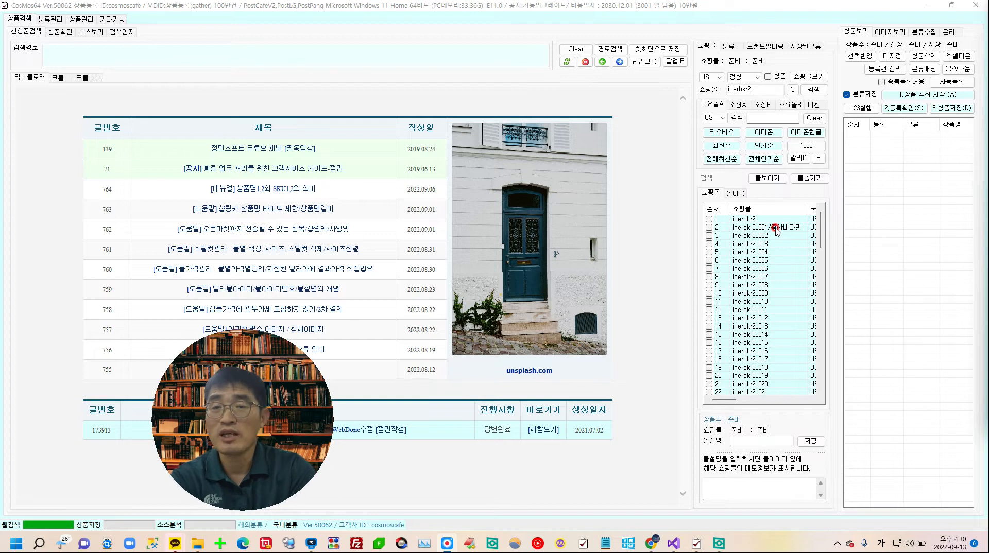
left_click(777, 230)
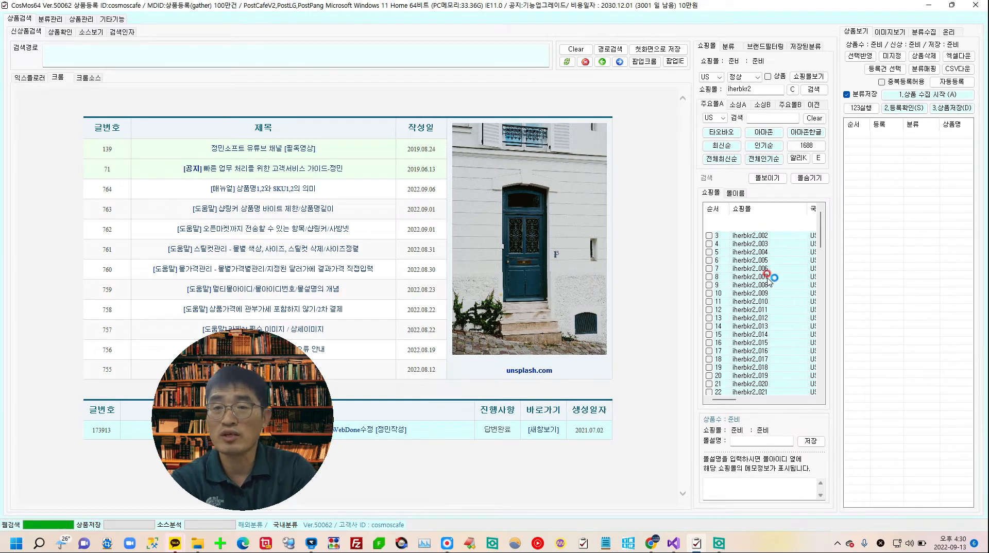
left_click(739, 441)
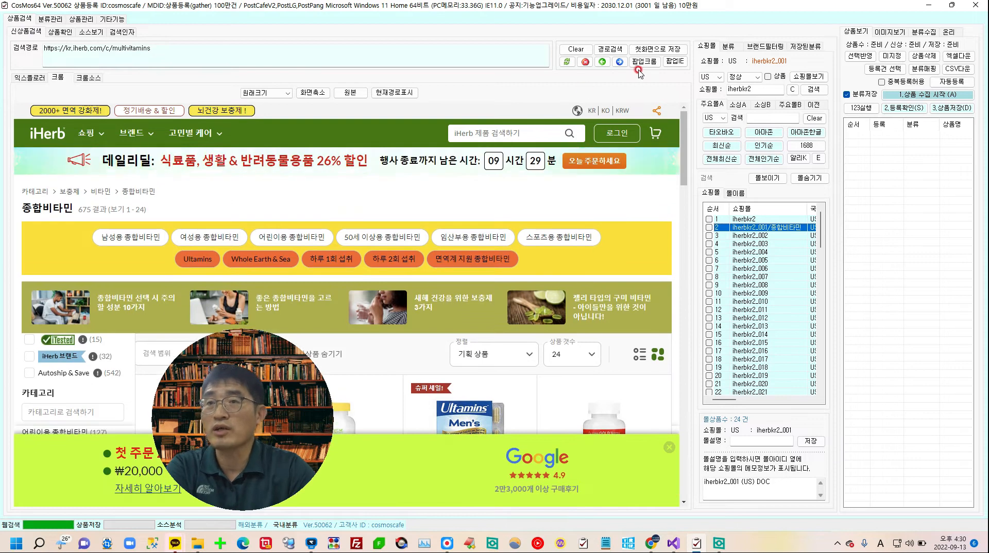
- Show the loaded page's current path in the search path field and select the address
left_click(400, 96)
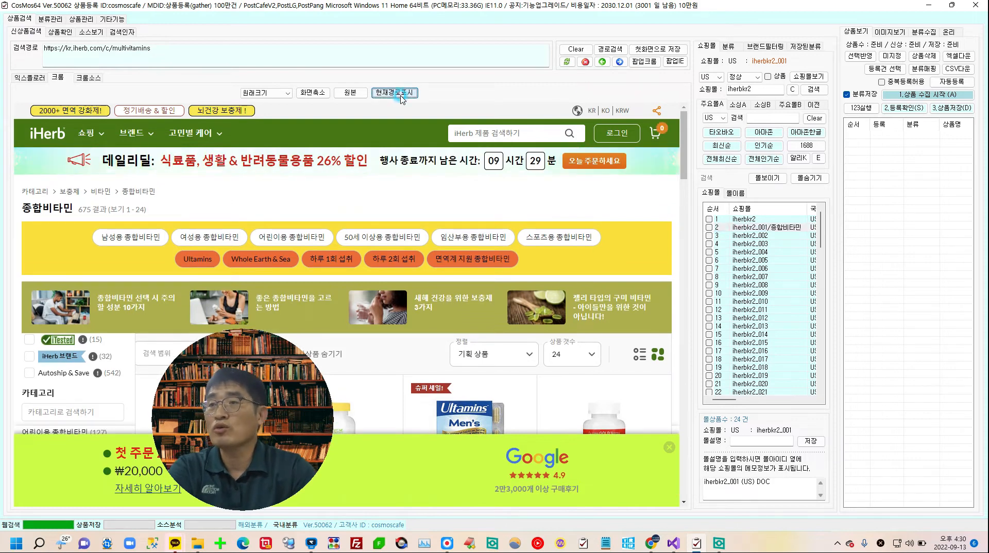
double_click(124, 48)
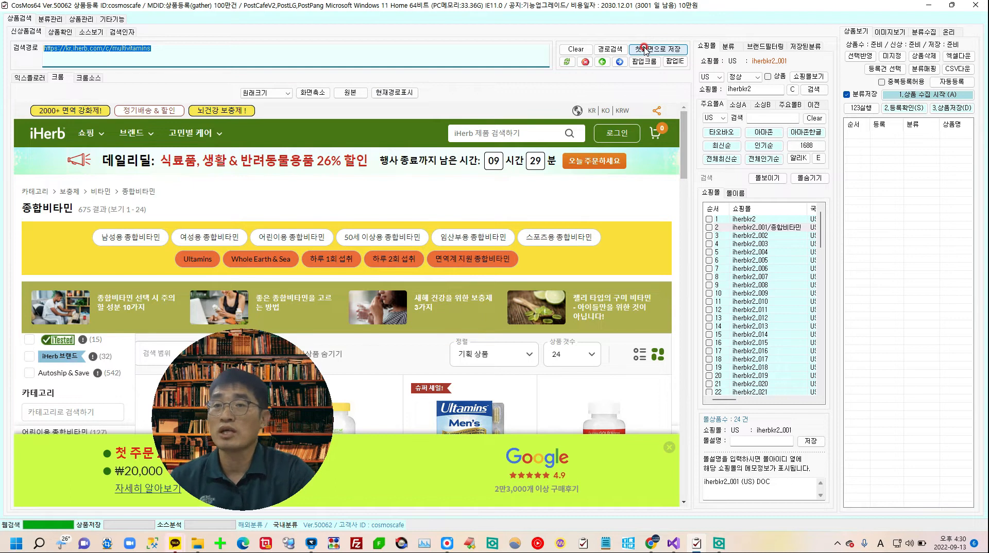
left_click(790, 227)
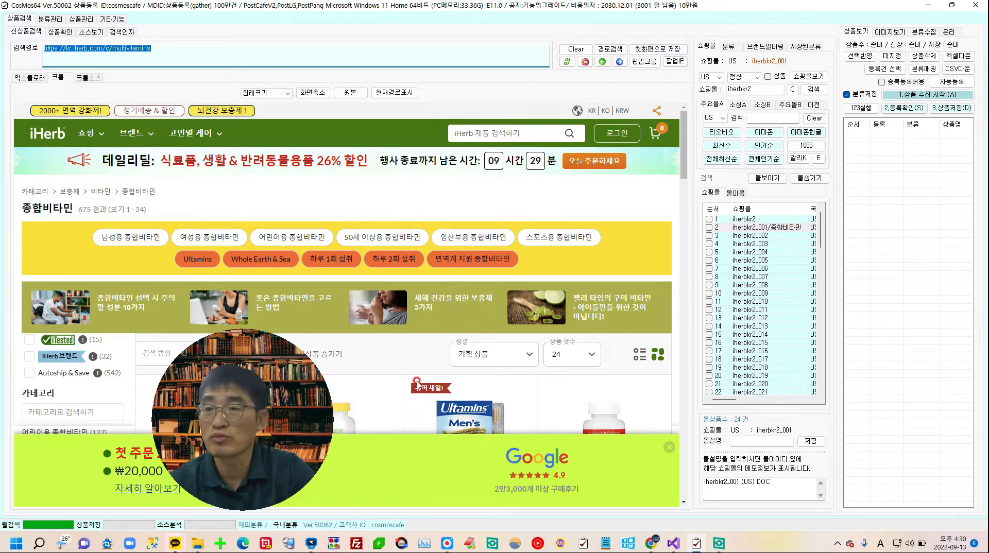
left_click(535, 291)
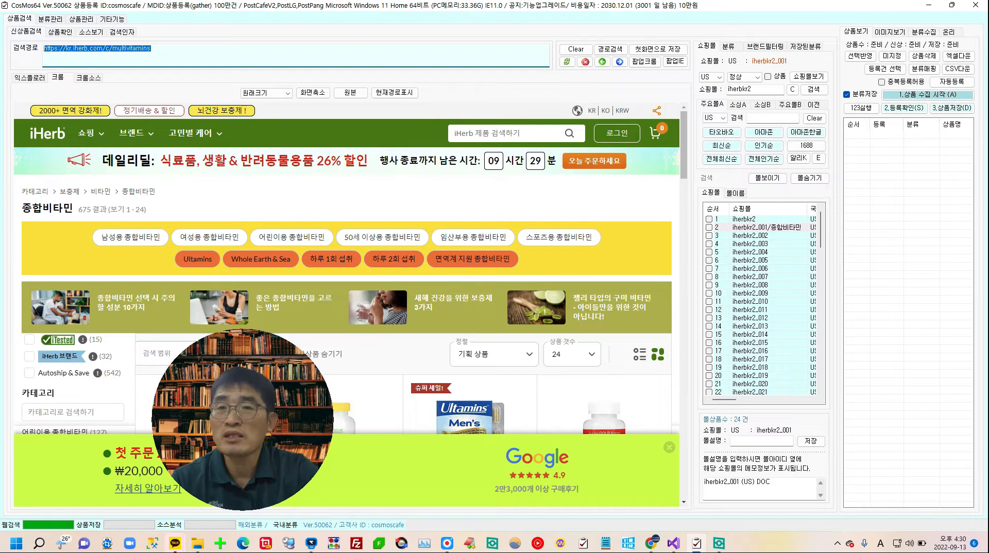
- Dismiss the first-order promotional banner on the iHerb page and look over the multivitamin products and prices
left_click(669, 448)
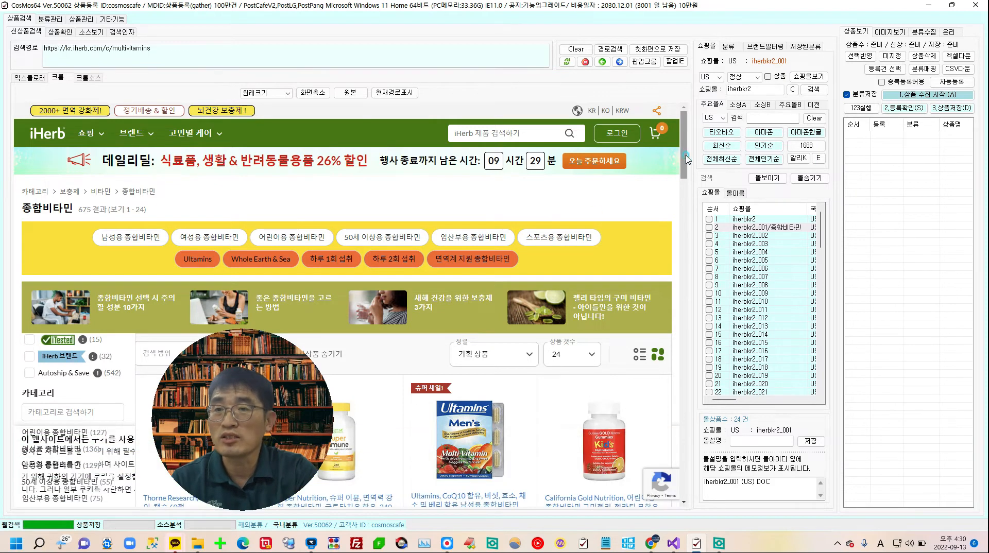
mouse_move(686, 154)
left_mouse_down()
mouse_move(690, 275)
mouse_move(695, 210)
left_mouse_up()
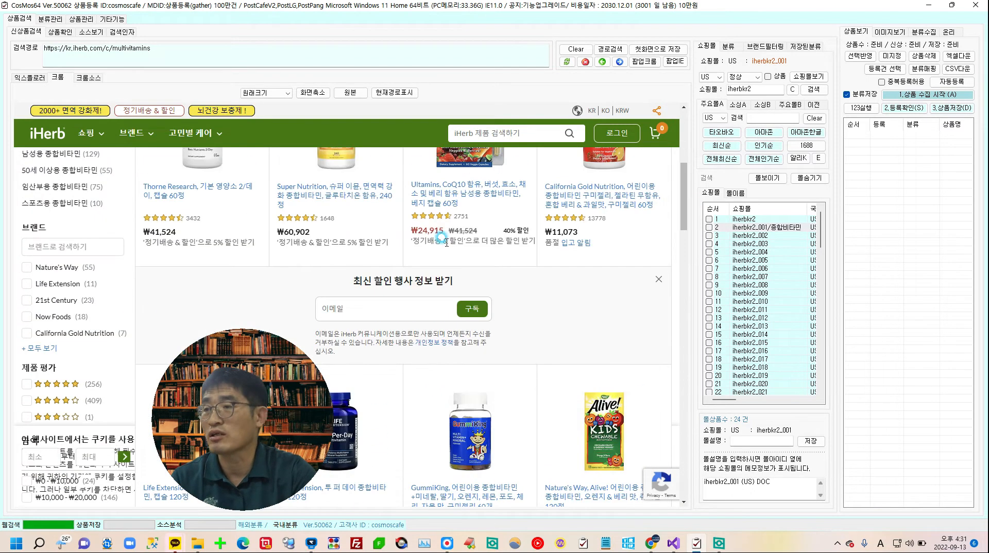
left_click(27, 266)
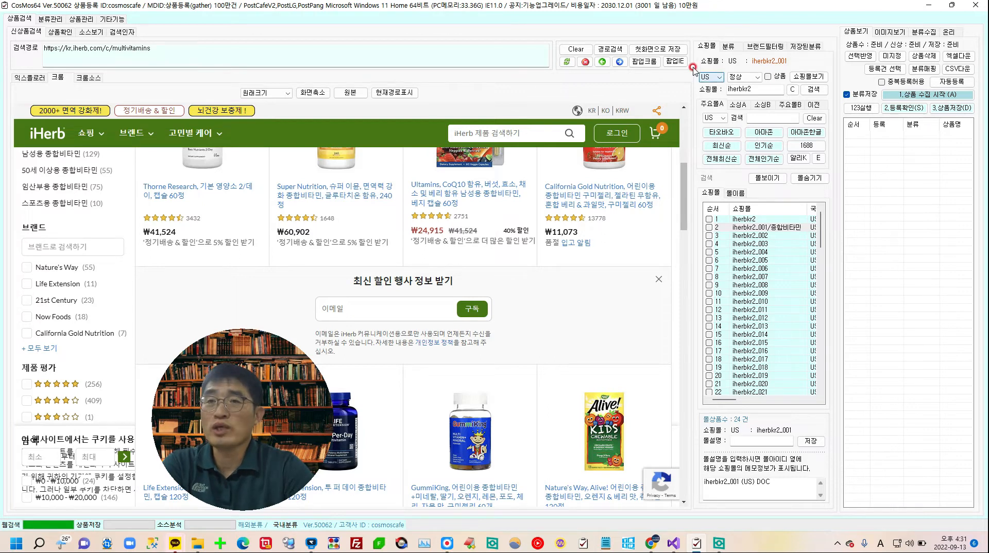
- Change the iHerb site's shipping destination to US - United States in its country, language and currency preferences
left_click(624, 114)
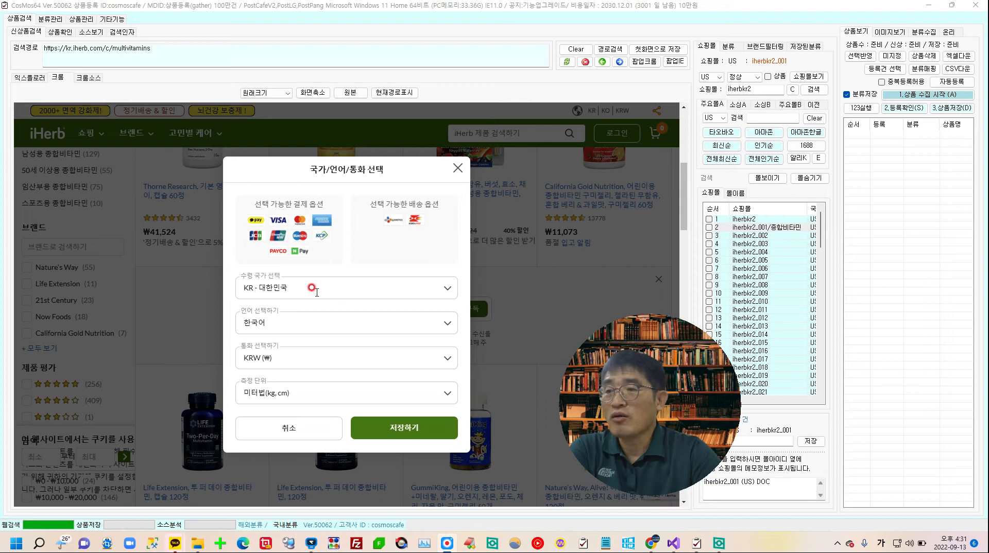
left_click(444, 286)
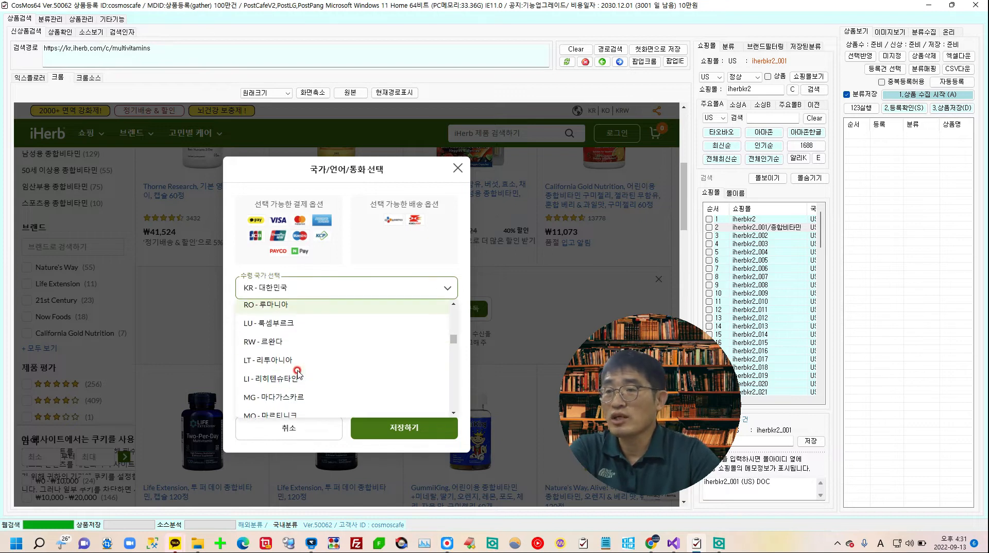
scroll(297, 374, "down", 12)
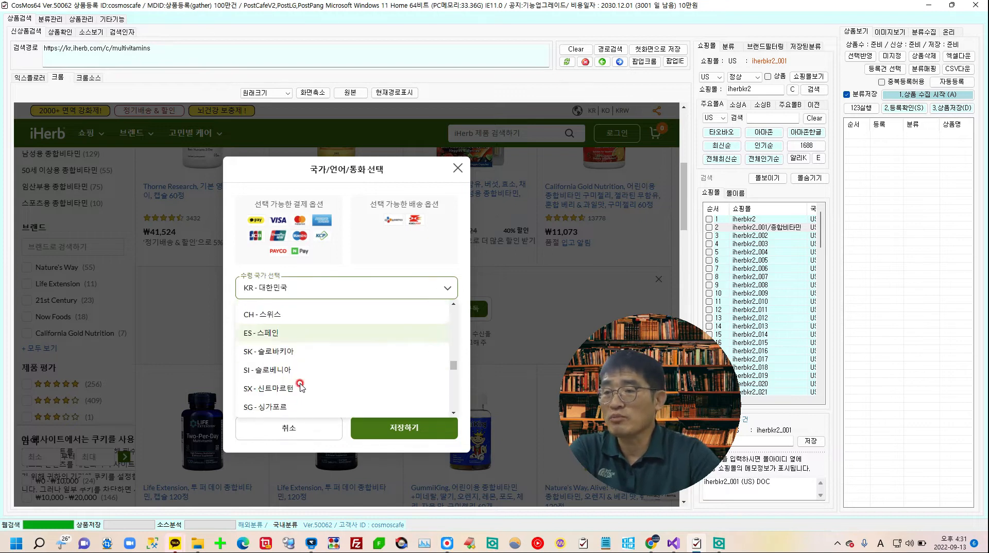
scroll(301, 388, "down", 5)
left_click(427, 382)
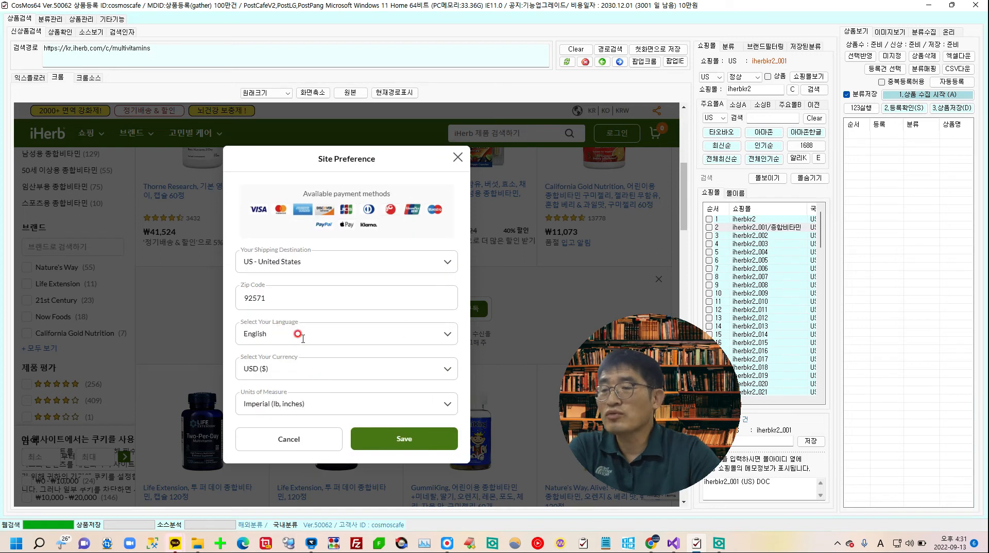
- Set the iHerb site language to 한국어, save the site preferences and accept all cookies
left_click(447, 333)
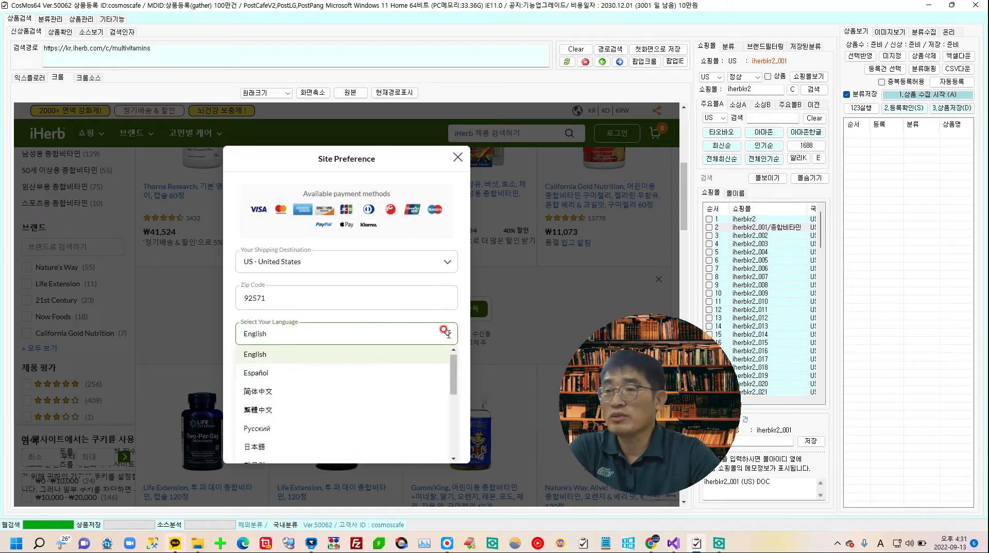
scroll(285, 438, "down", 3)
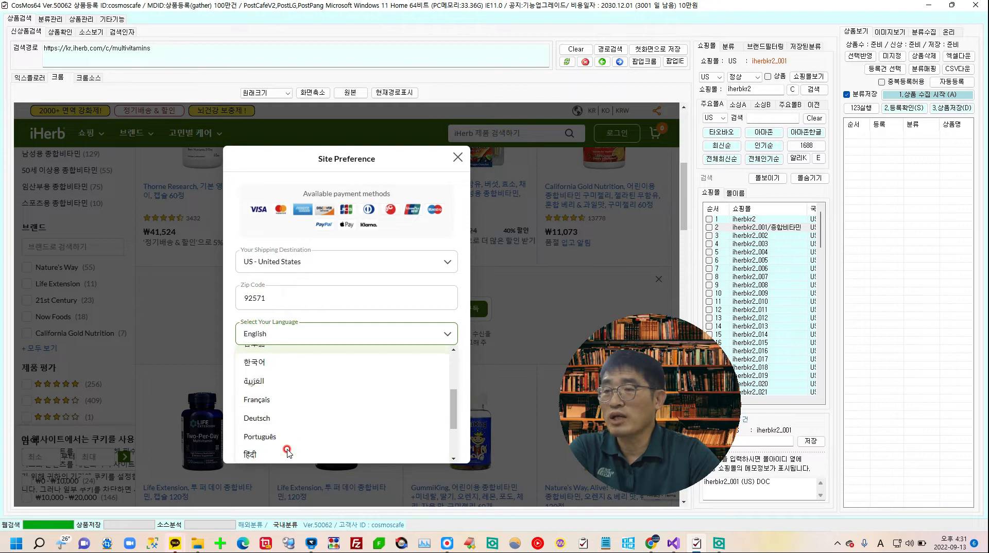
left_click(268, 363)
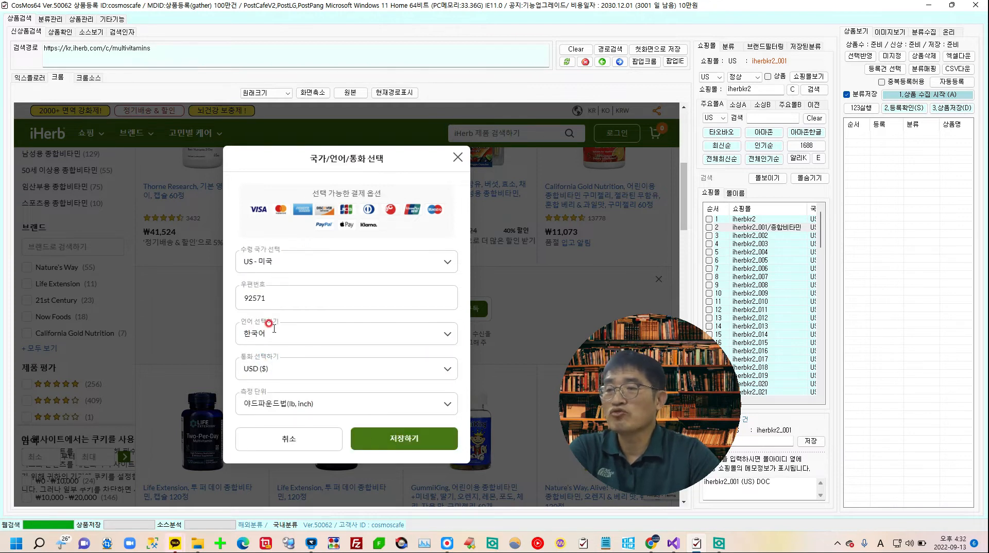
left_click(407, 441)
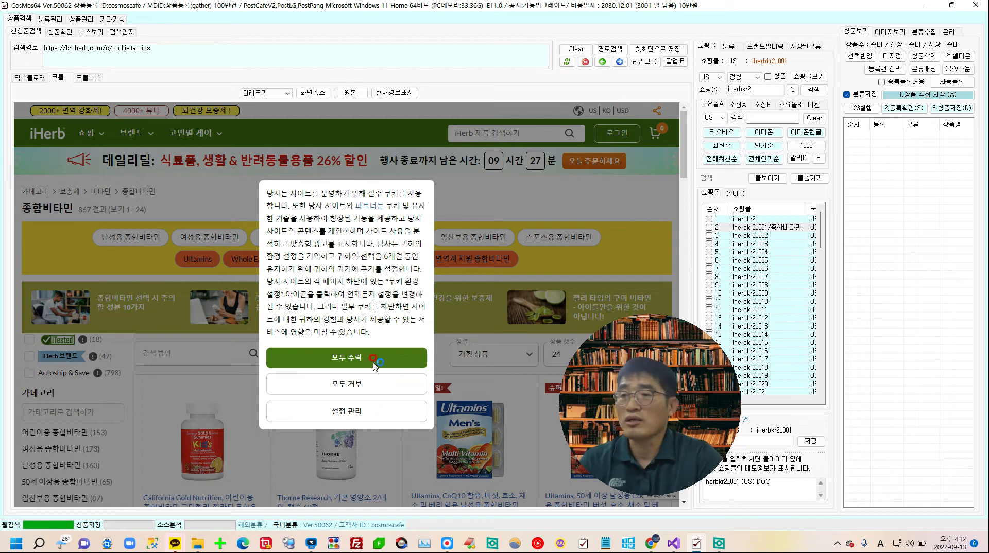
left_click(356, 360)
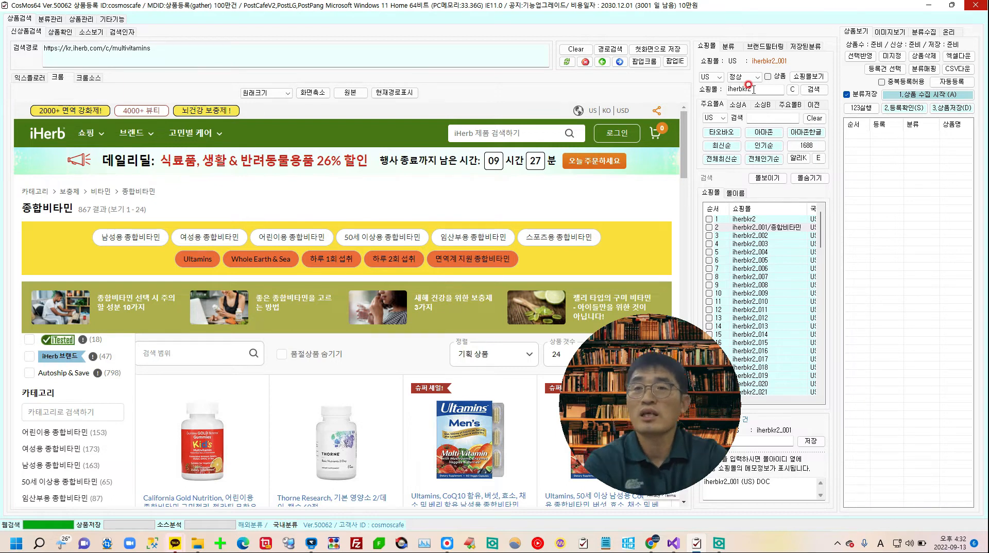
left_click(707, 77)
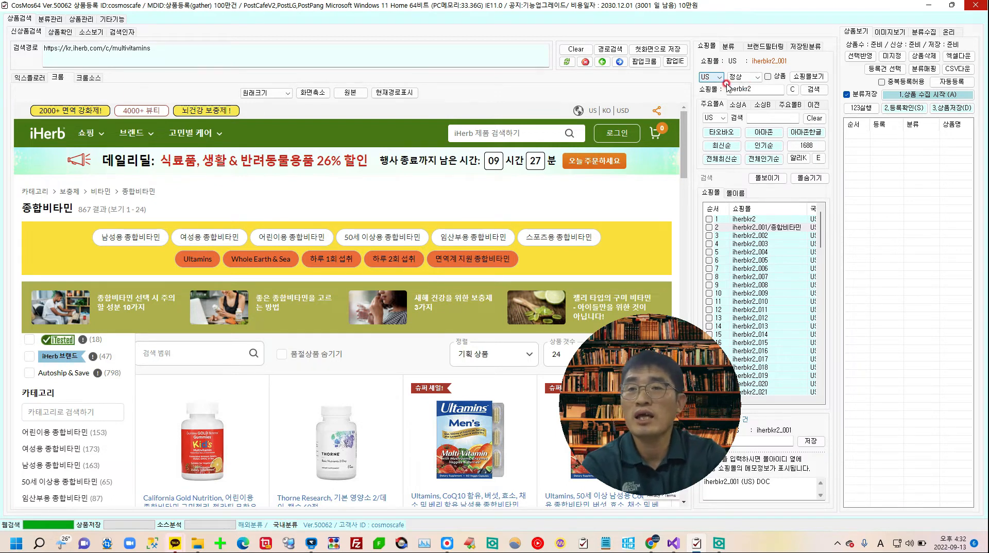
left_click(744, 83)
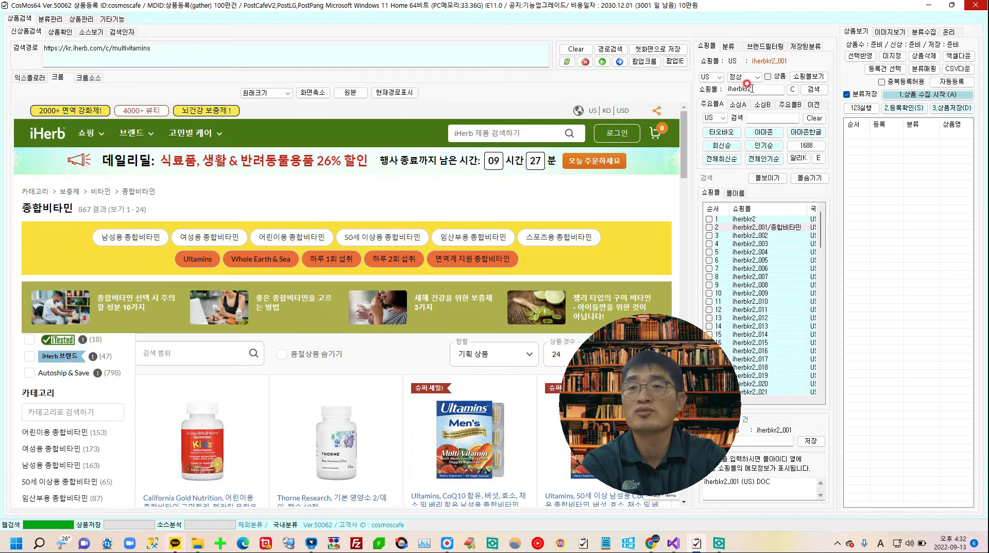
double_click(752, 89)
left_click(723, 146)
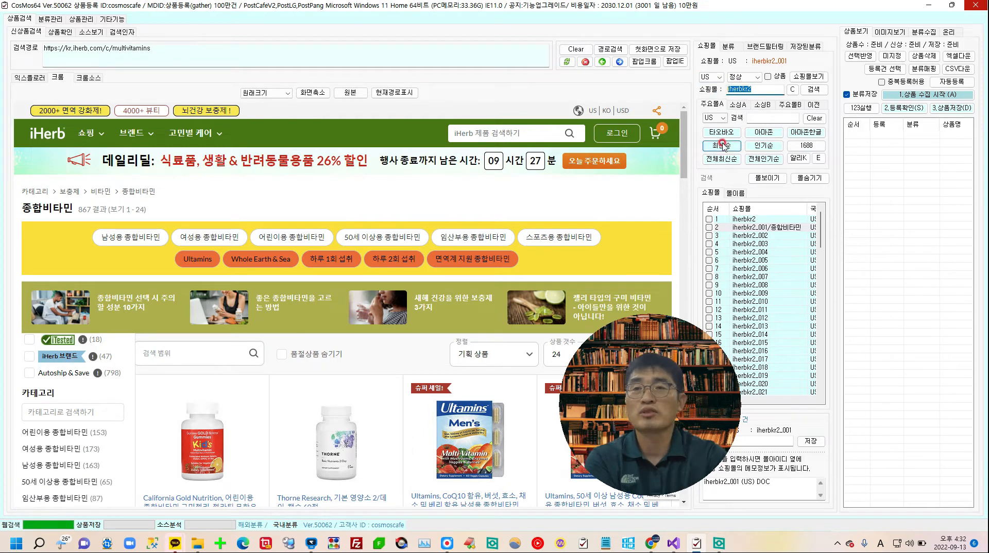
double_click(759, 89)
left_click(762, 92)
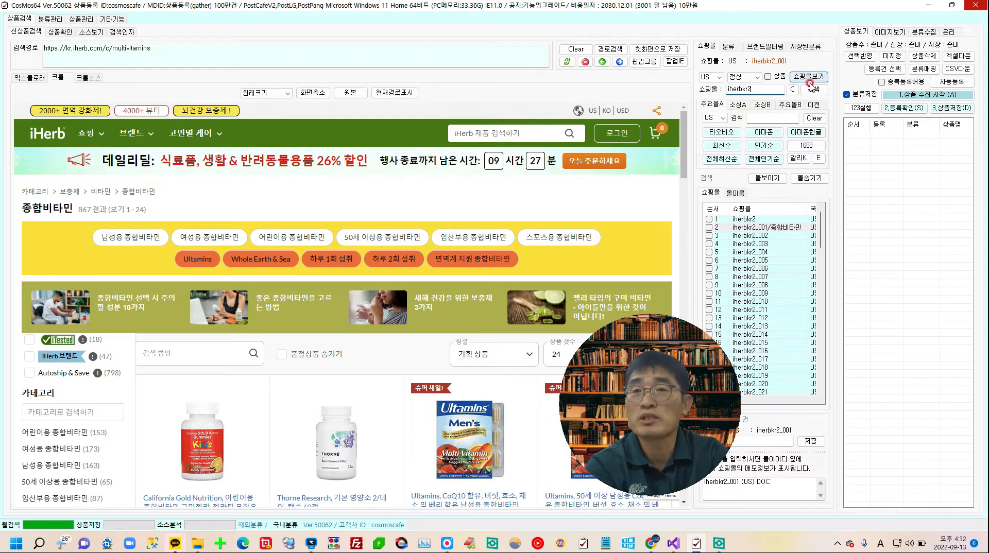
- Collect the products from the displayed iHerb multivitamin page for the iherbkr2_001 mall
left_click(914, 96)
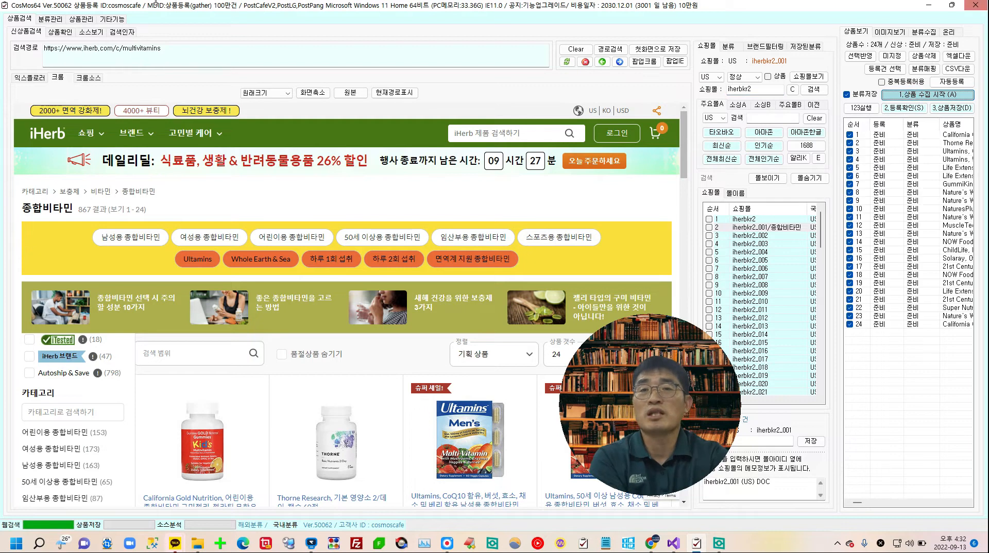
- List the malls matching iherb in product management with the simple view and check both iherb_001 and iherbkr2_001
left_click(88, 20)
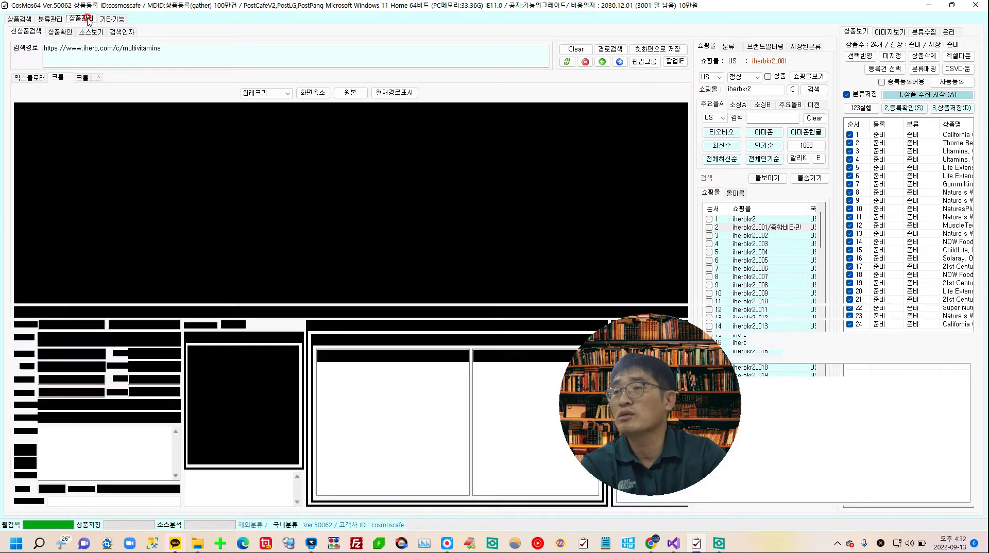
left_click(139, 46)
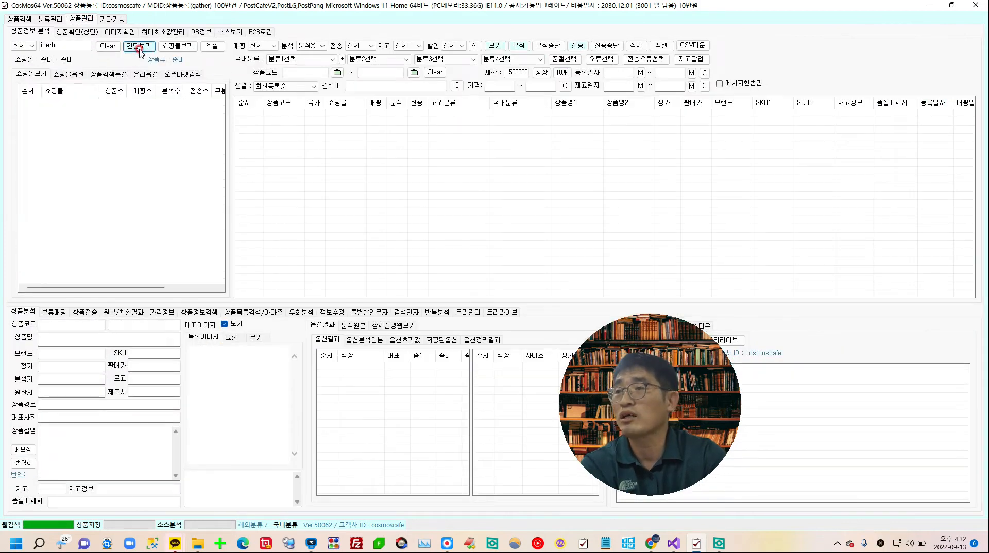
left_click(107, 101)
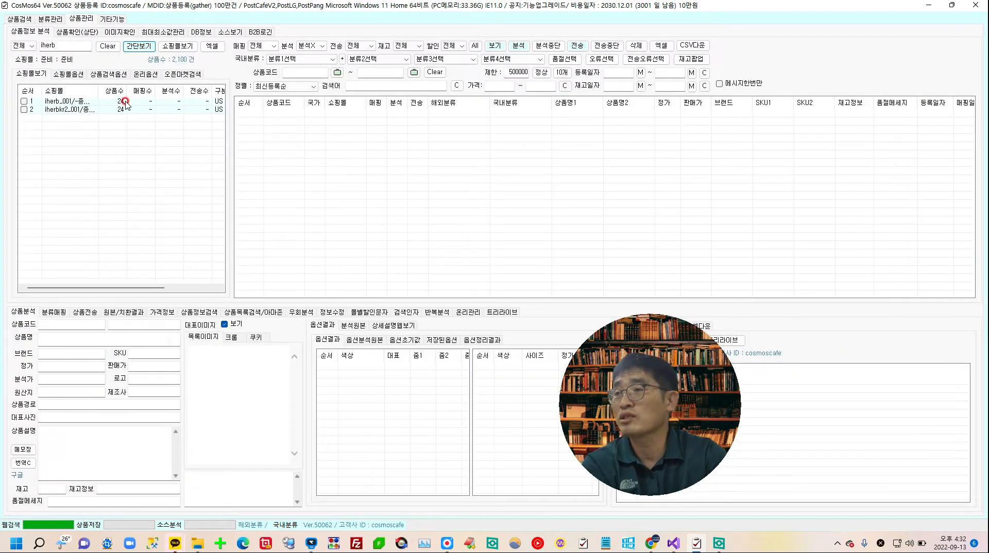
left_click(25, 89)
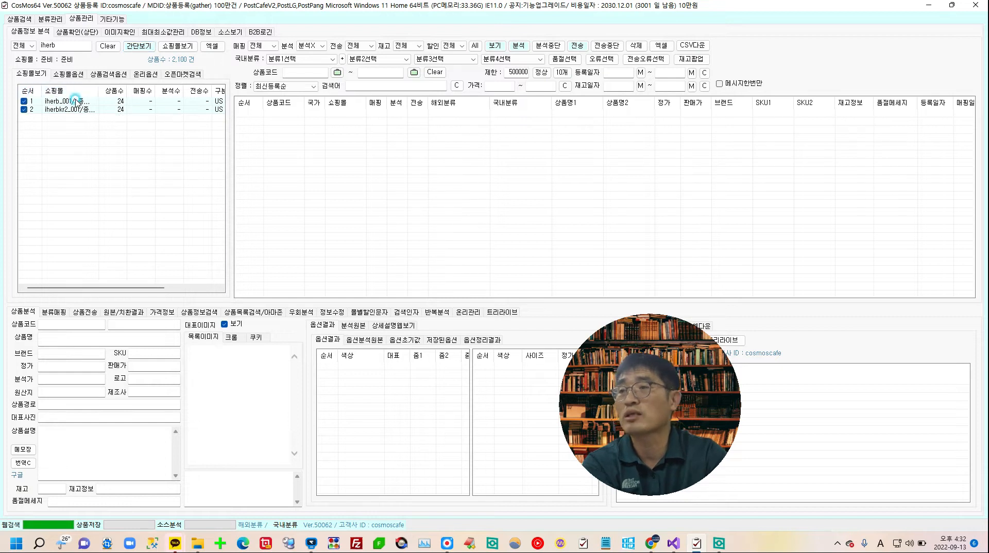
- Reset all product filters to 전체 and view the products of the checked iHerb malls
left_click(593, 57)
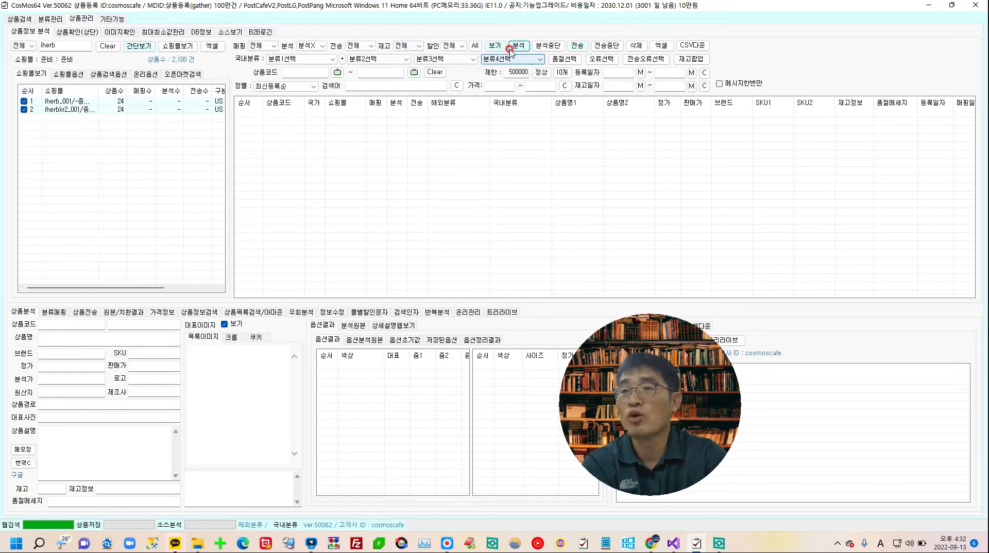
left_click(475, 46)
left_click(491, 48)
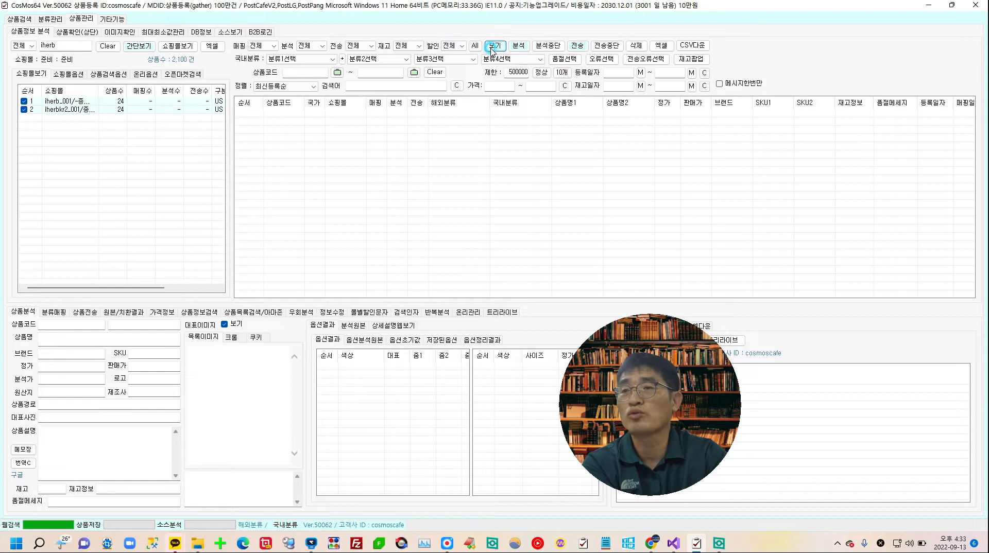
- Delete all listed products of both iHerb malls and confirm every deletion prompt
left_click(634, 47)
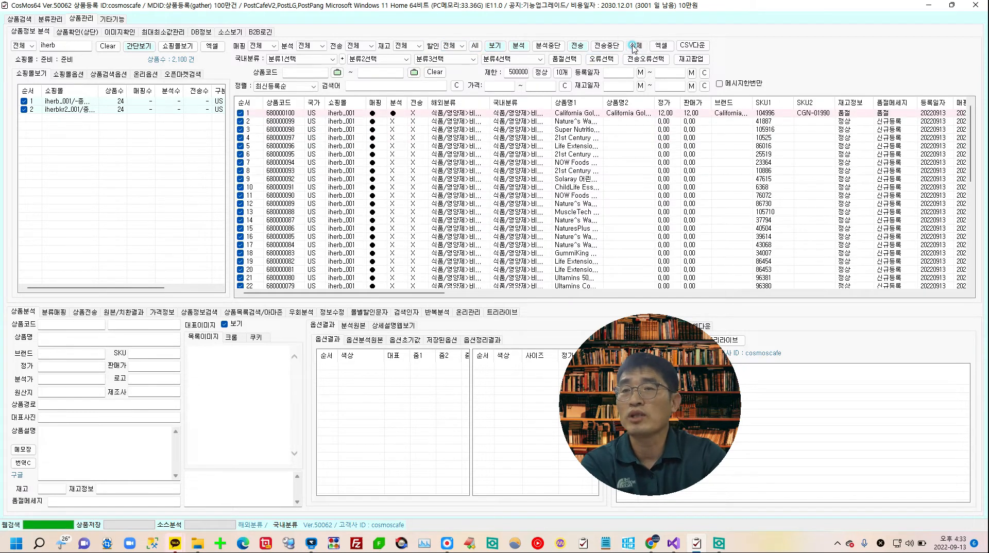
left_click(532, 307)
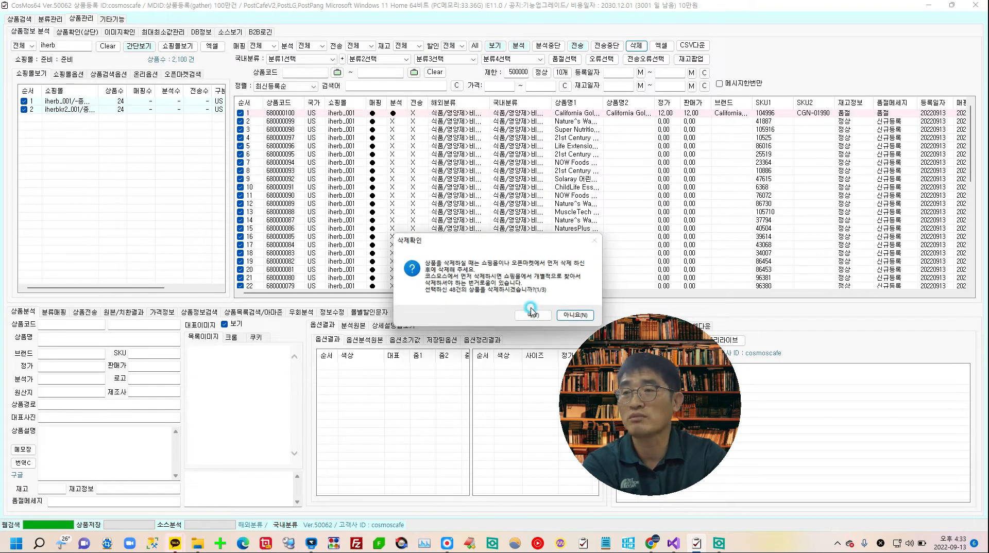
left_click(530, 316)
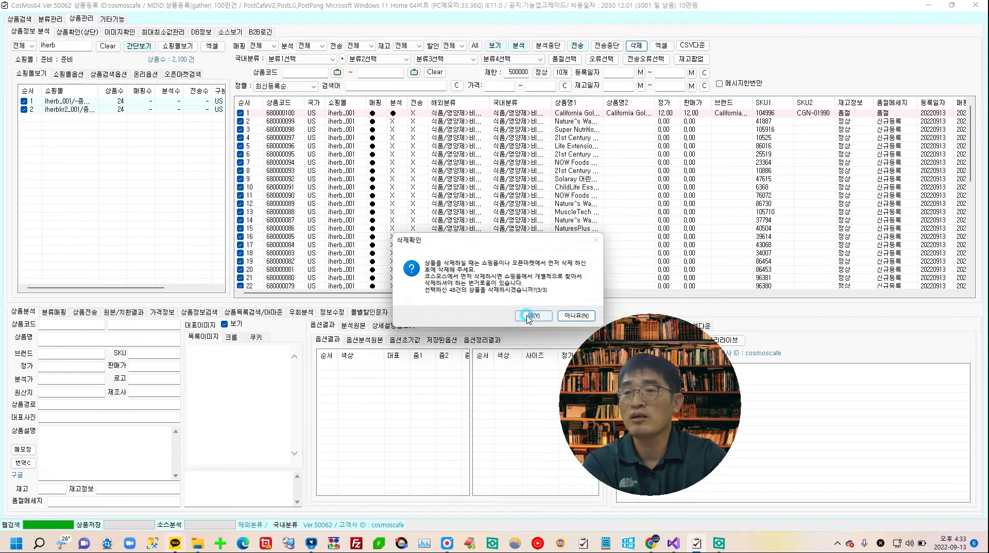
left_click(530, 316)
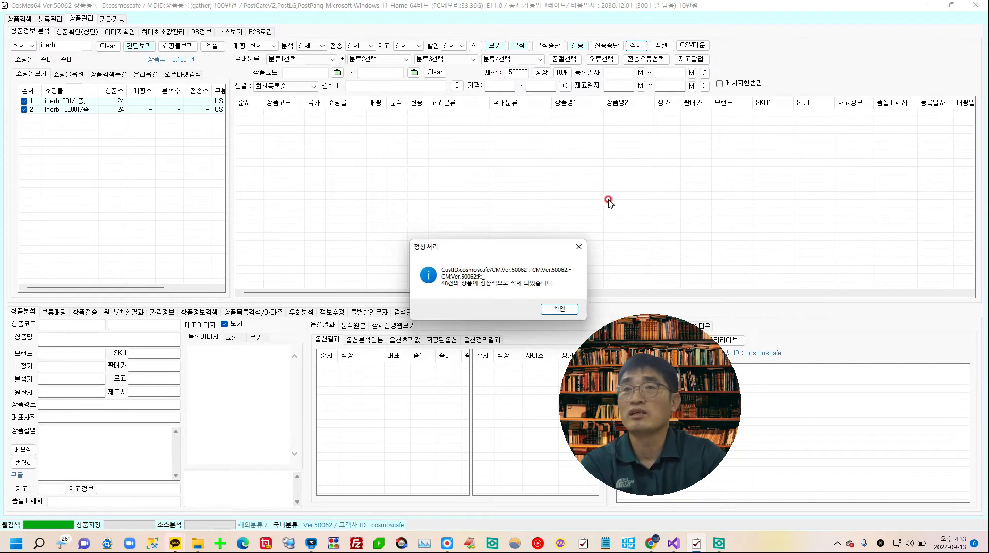
left_click(561, 310)
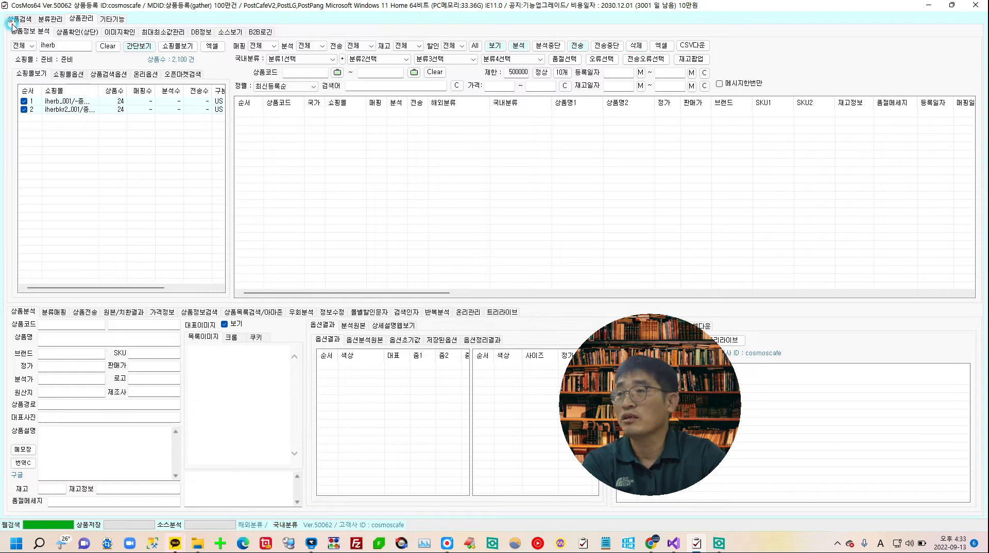
- Return to product search and try to run the registration check on the collected multivitamin products
left_click(20, 19)
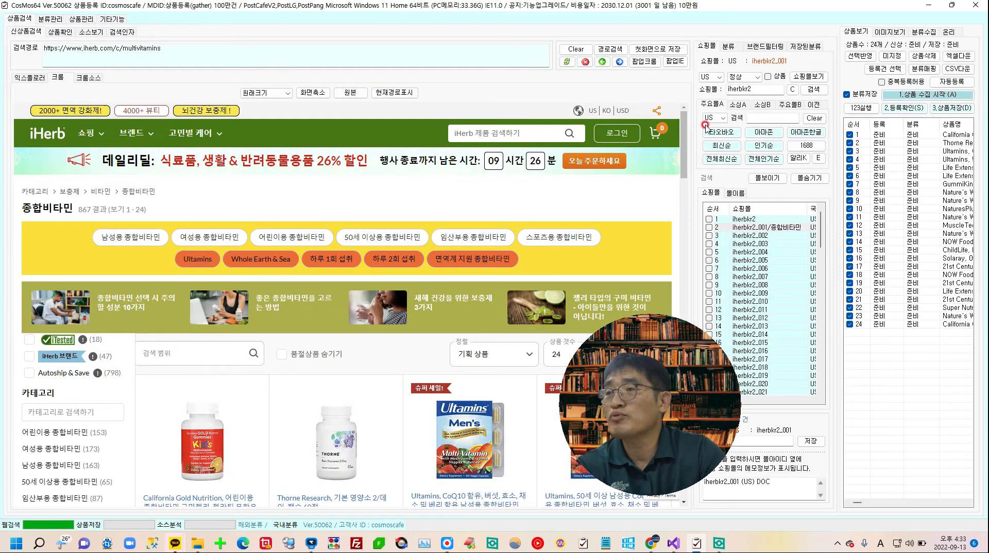
left_click(920, 108)
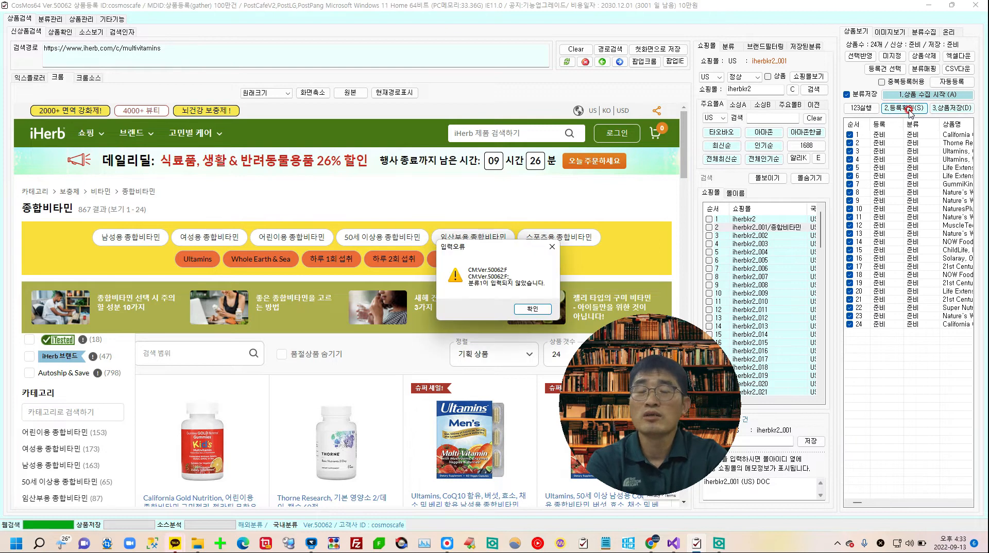
left_click(547, 310)
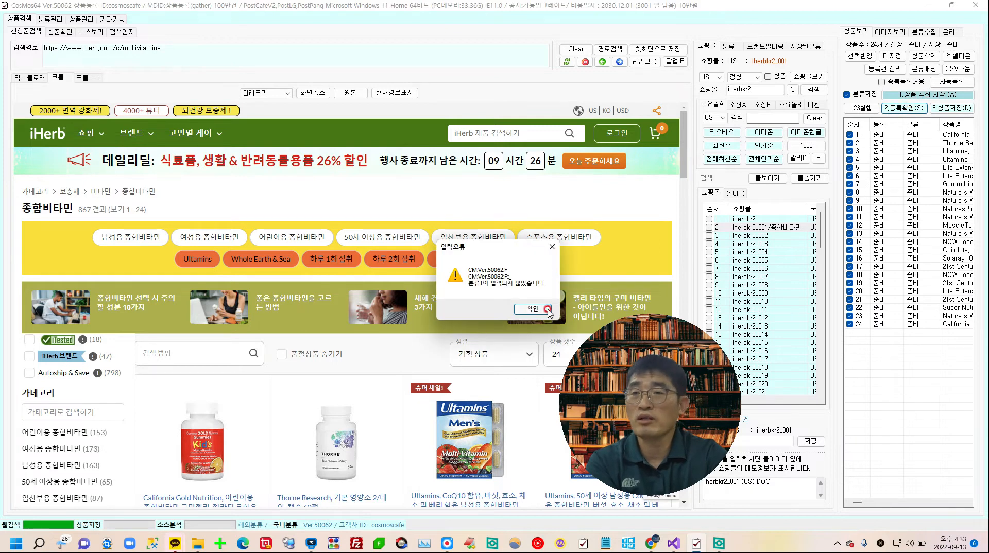
- Set the collected products' first category to 식품/영양제 and their second category to 비타민
left_click(728, 47)
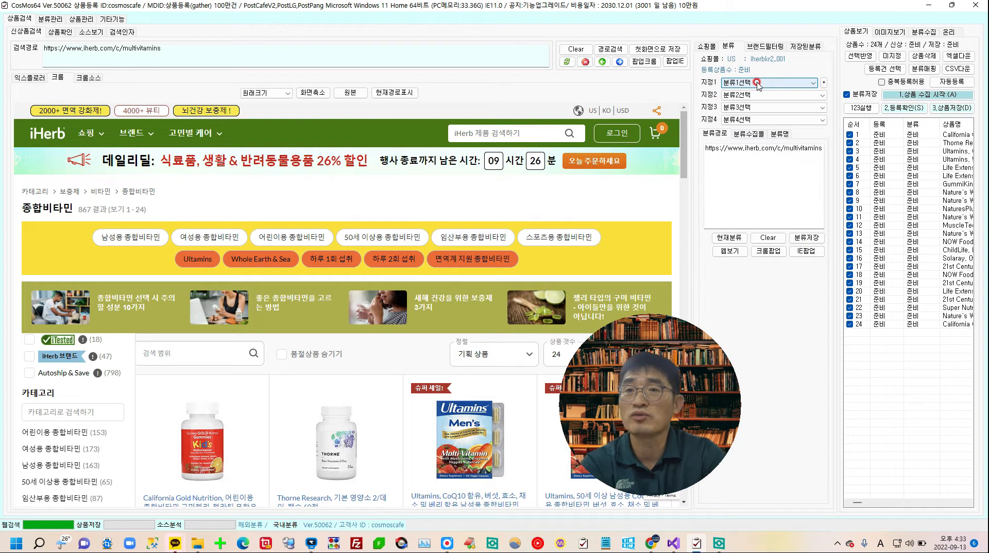
left_click(757, 84)
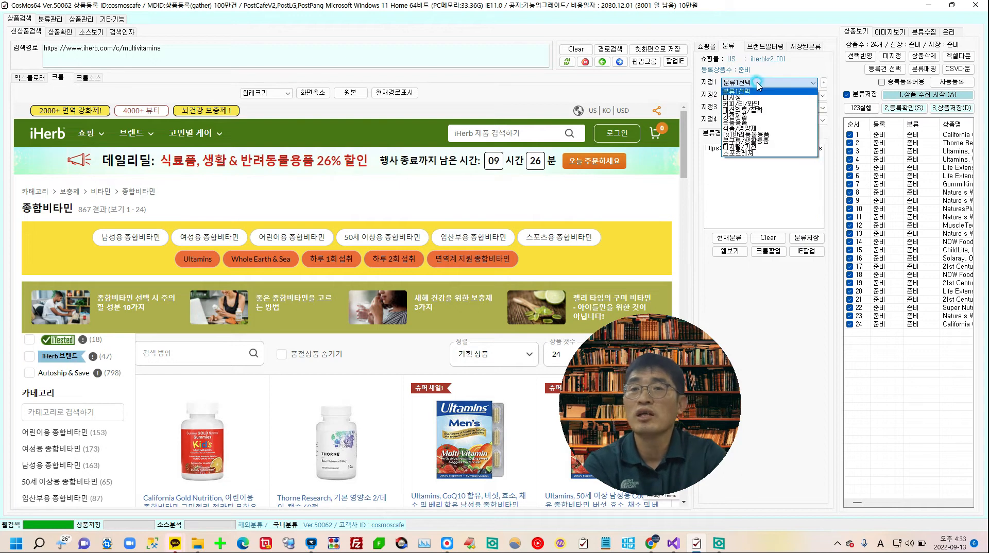
left_click(759, 127)
left_click(762, 98)
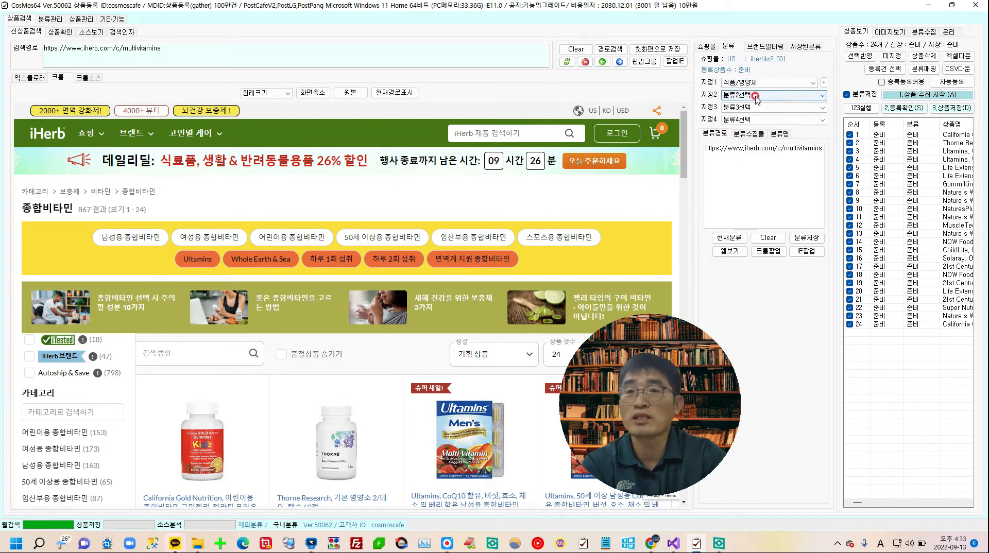
left_click(756, 123)
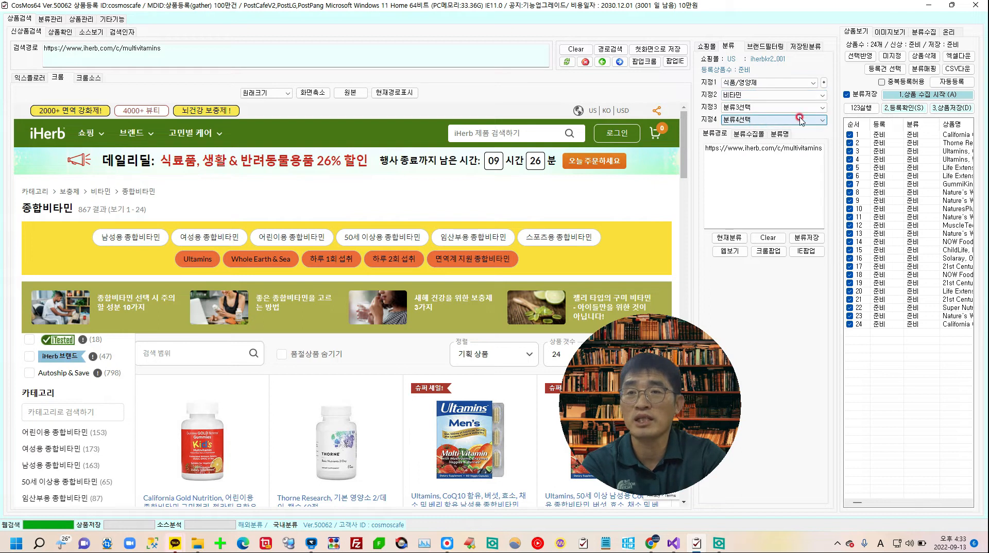
left_click(778, 109)
left_click(776, 109)
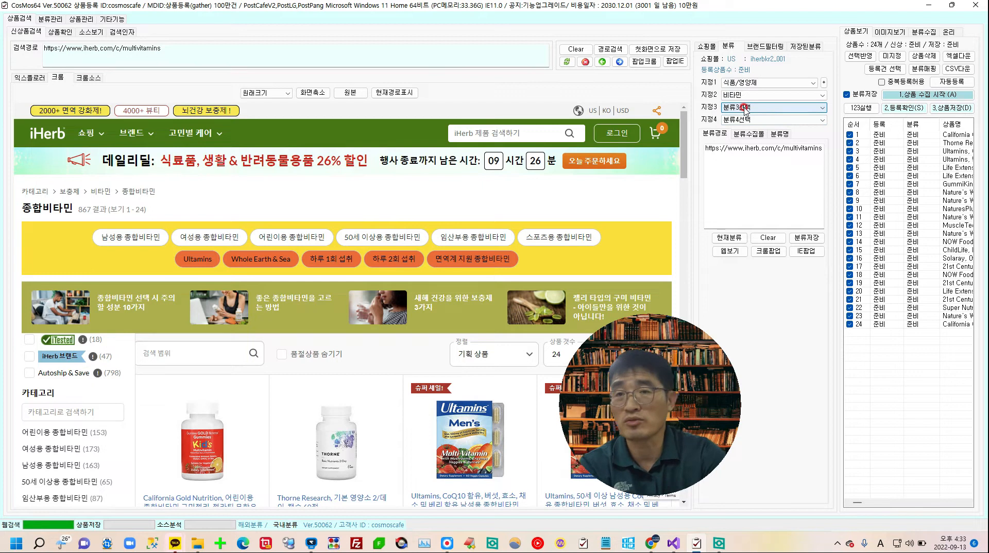
- Run the registration check on the collected products and save them
left_click(908, 109)
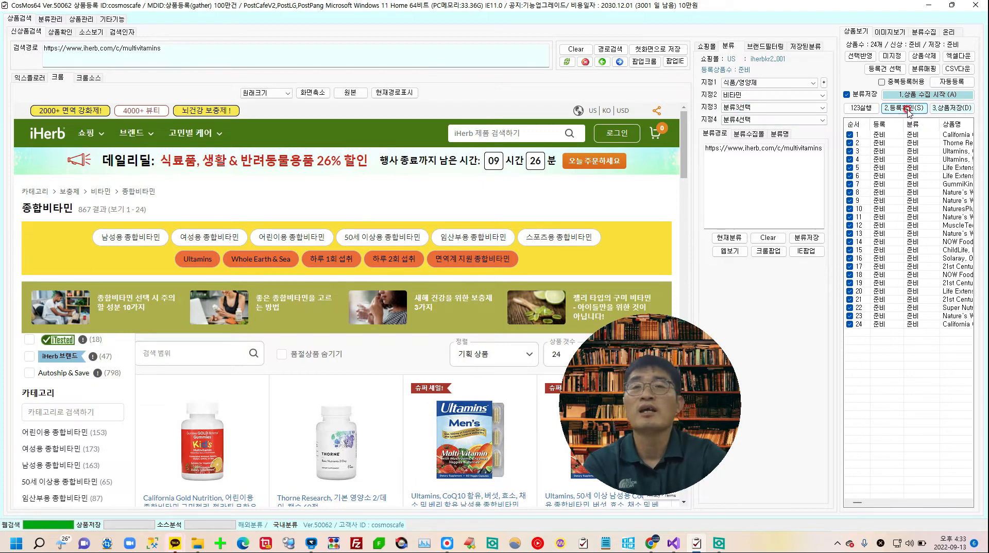
left_click(955, 112)
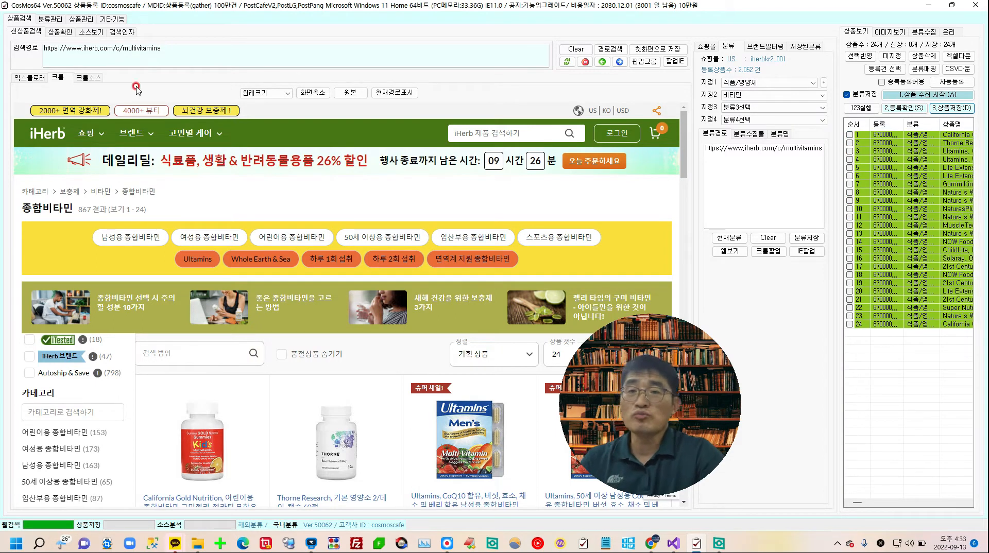
- List the iherb malls in product management with the simple view and widen the mall name column
left_click(86, 19)
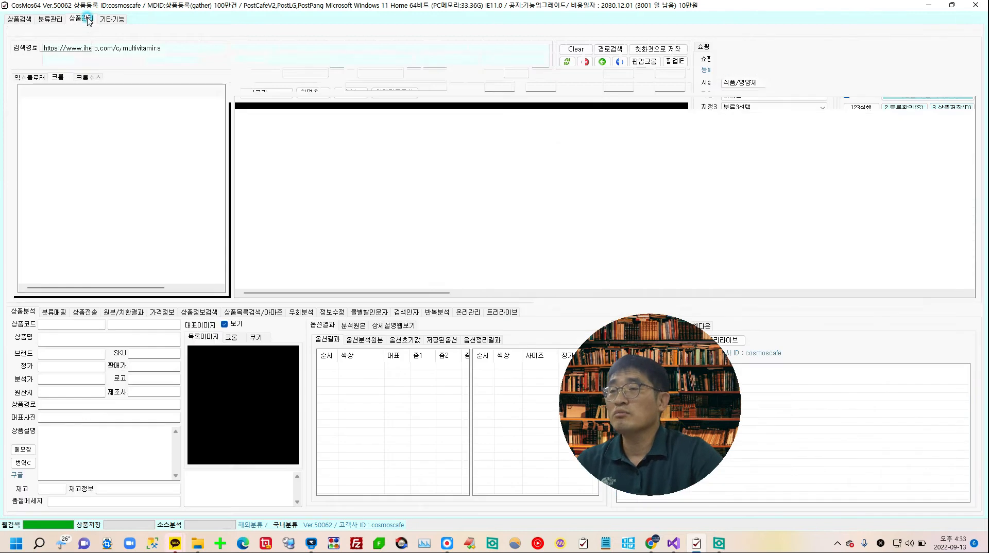
left_click(132, 47)
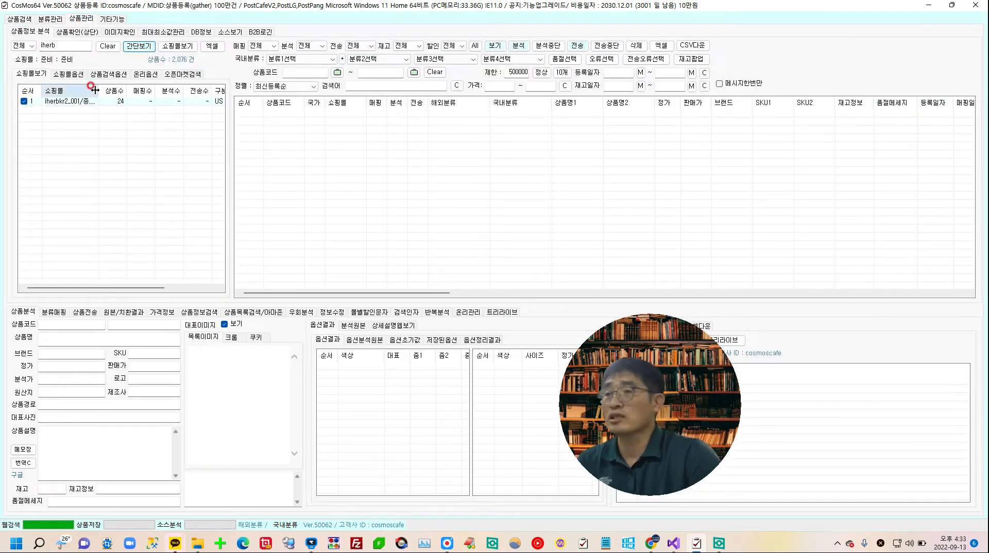
left_click_drag(100, 90, 134, 91)
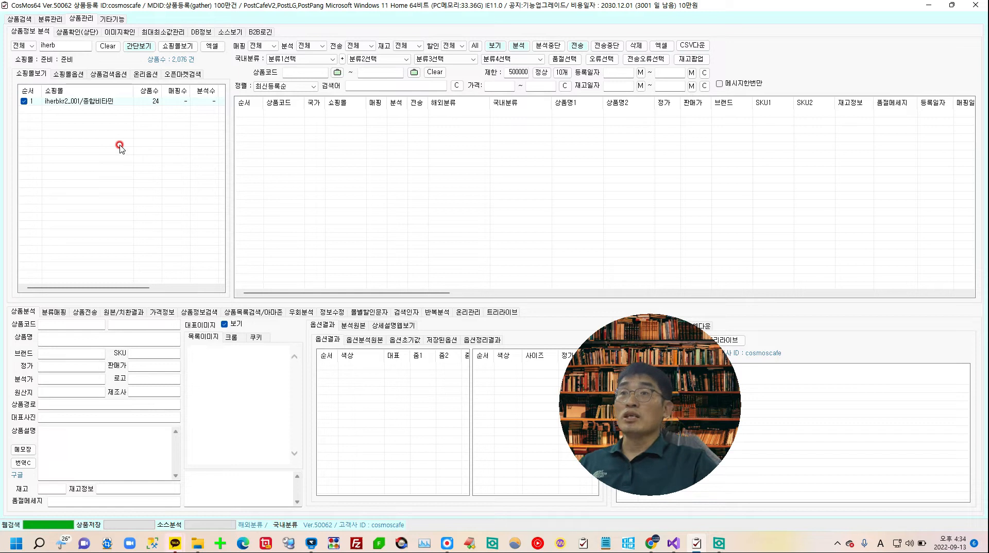
- Return to product search and search the shopping mall list for iherb_001
left_click(24, 24)
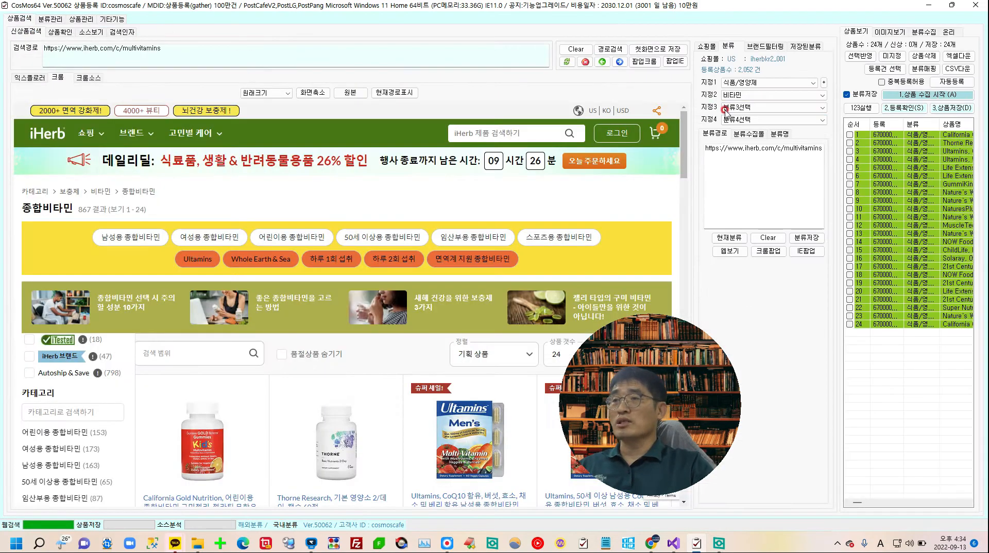
left_click(708, 46)
left_click(755, 88)
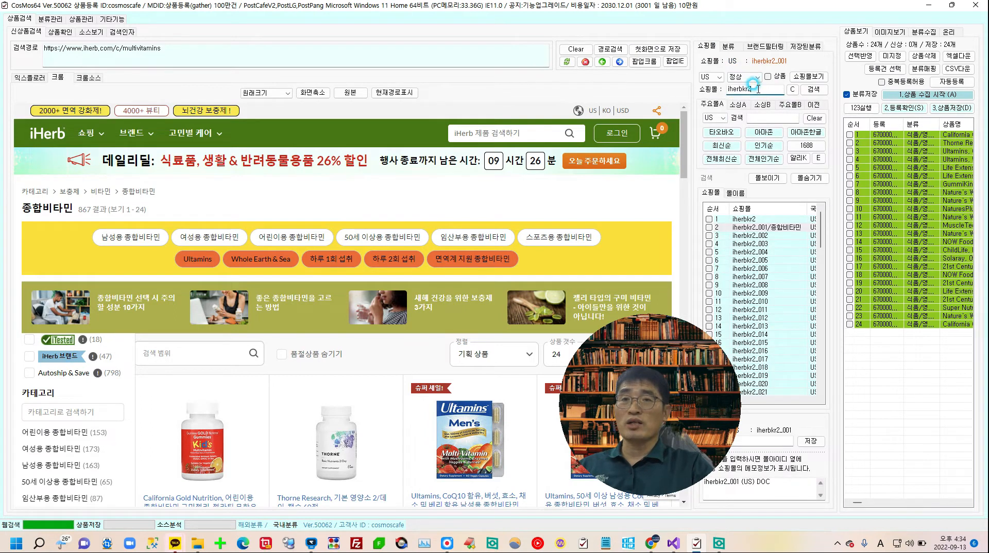
key("BackSpace")
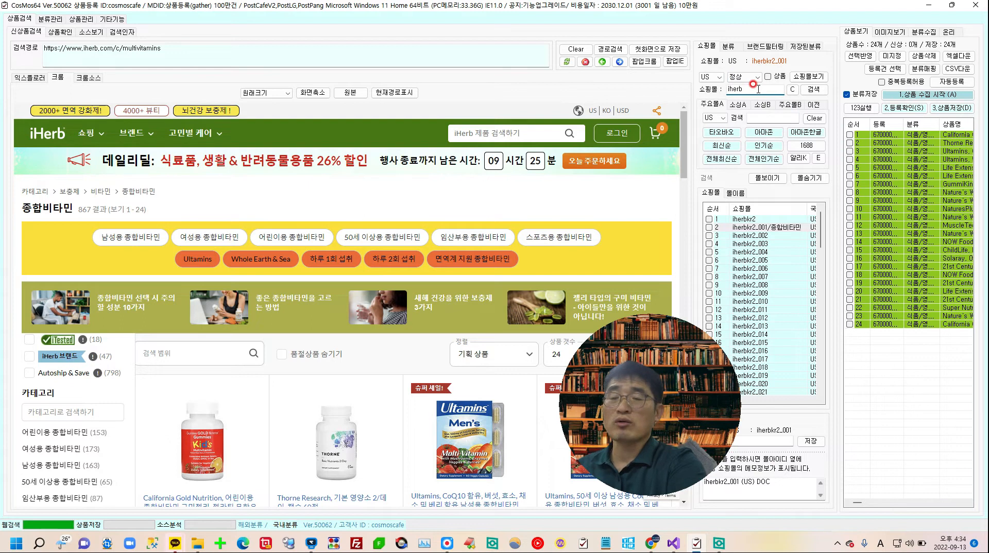
left_click(823, 92)
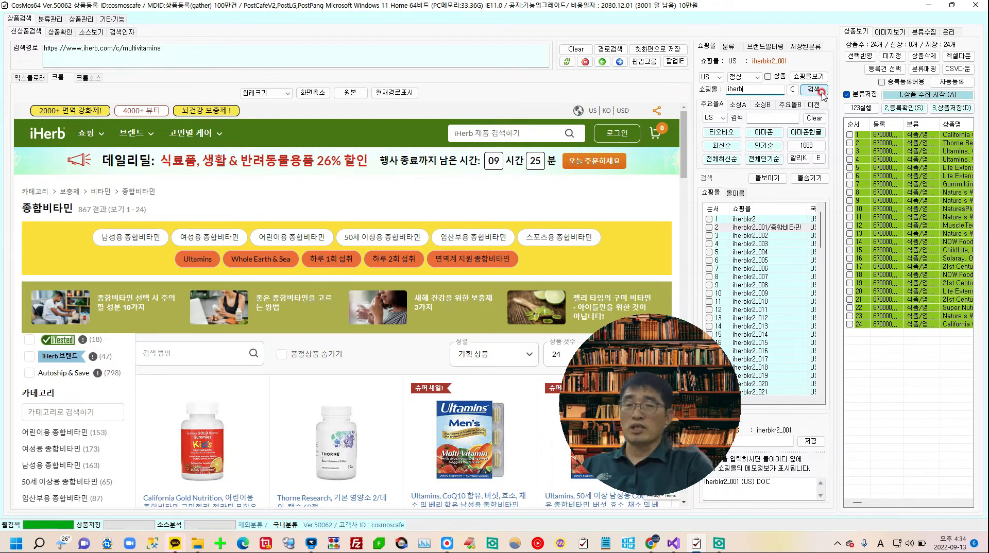
left_click(90, 22)
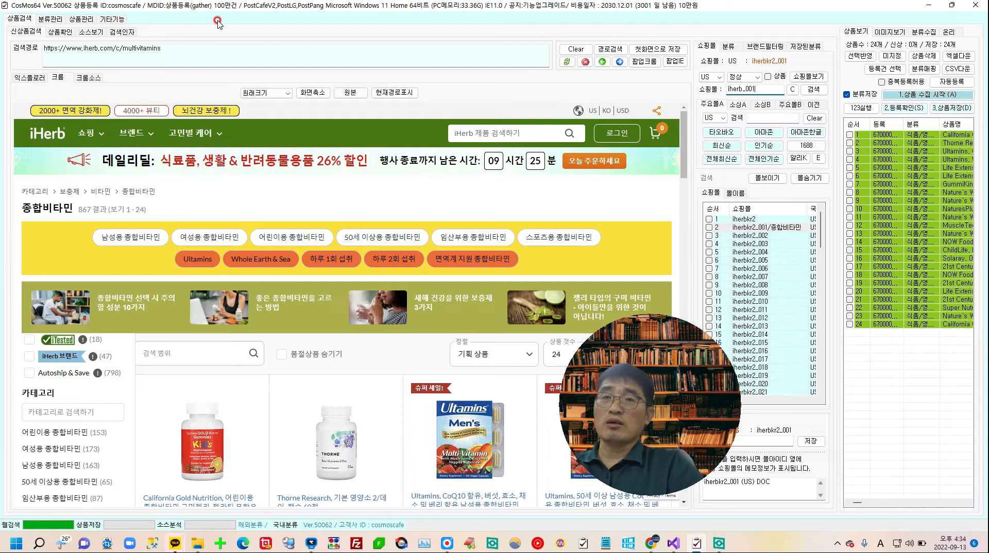
left_click(816, 91)
left_click(816, 91)
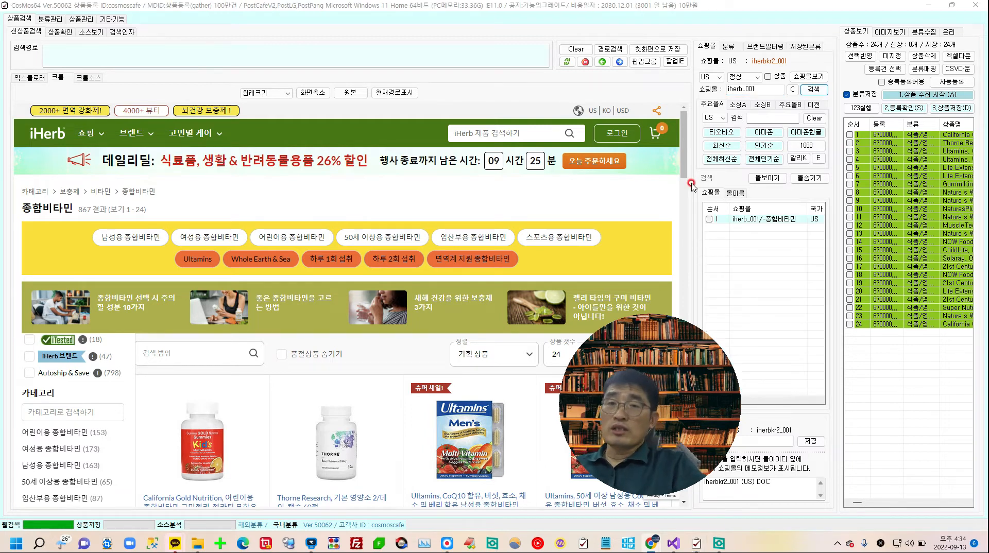
left_click(771, 221)
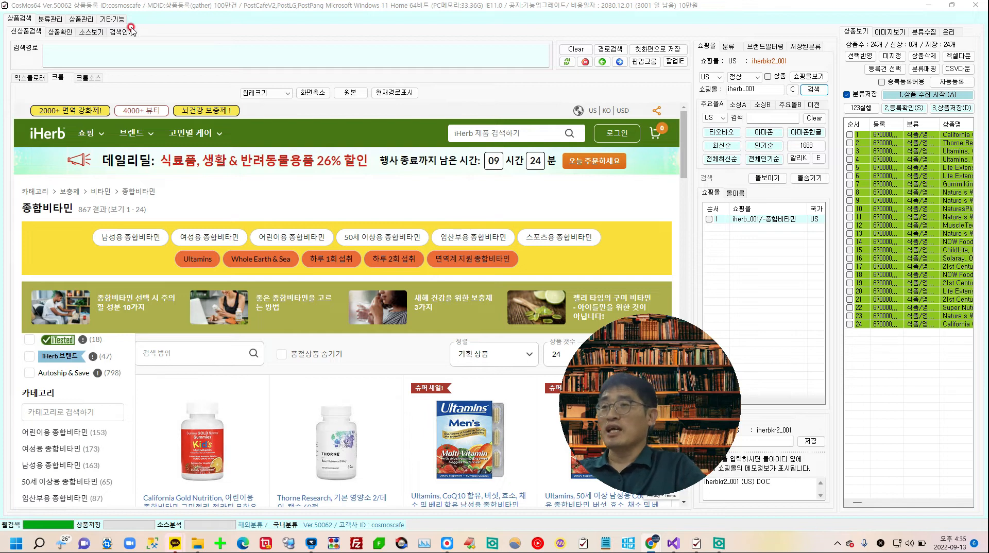
- Open the per-mall product copy function (몰별상품복사) in shopping mall management
left_click(112, 18)
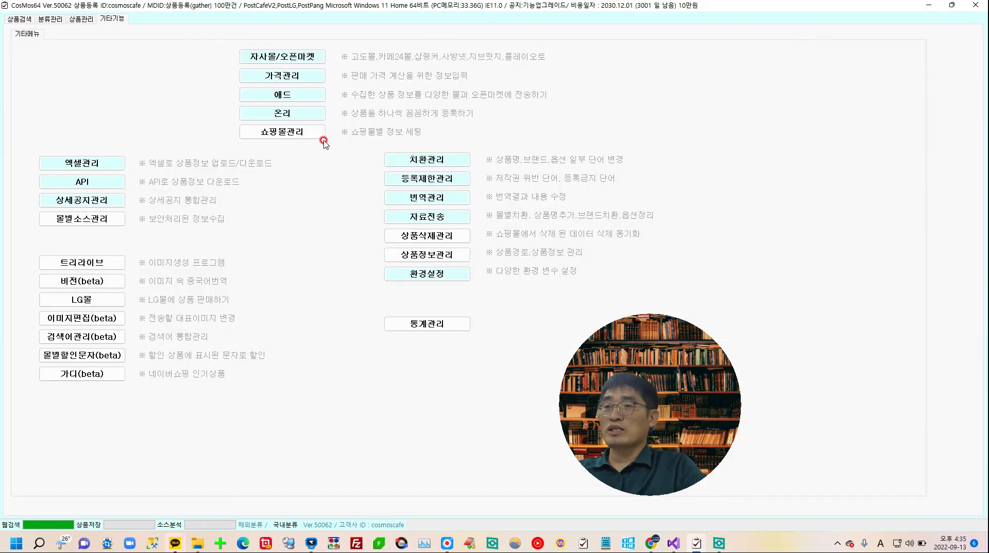
left_click(295, 135)
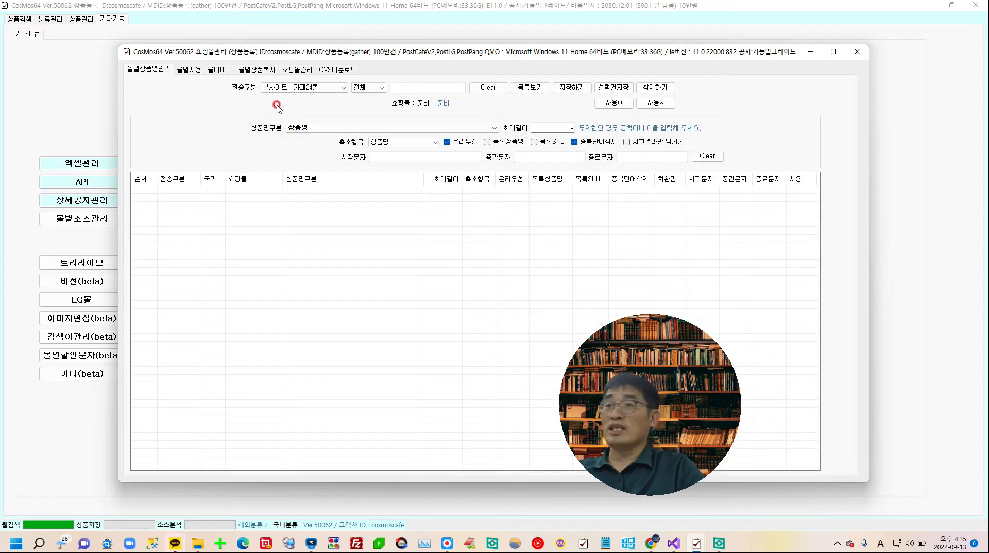
left_click(252, 72)
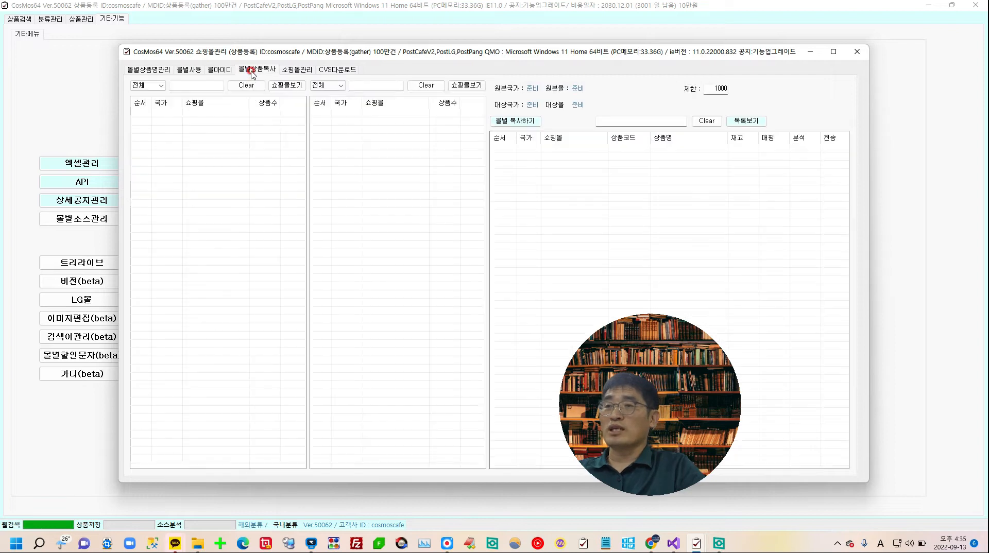
- List the source malls for the product copy, filtered by country US and mall name iherbkr2
left_click(286, 85)
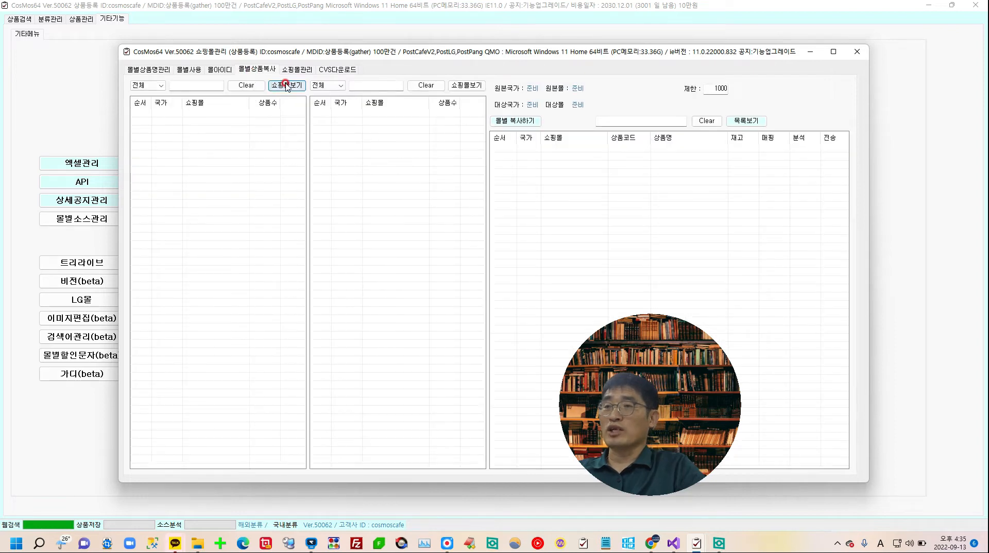
left_click(178, 84)
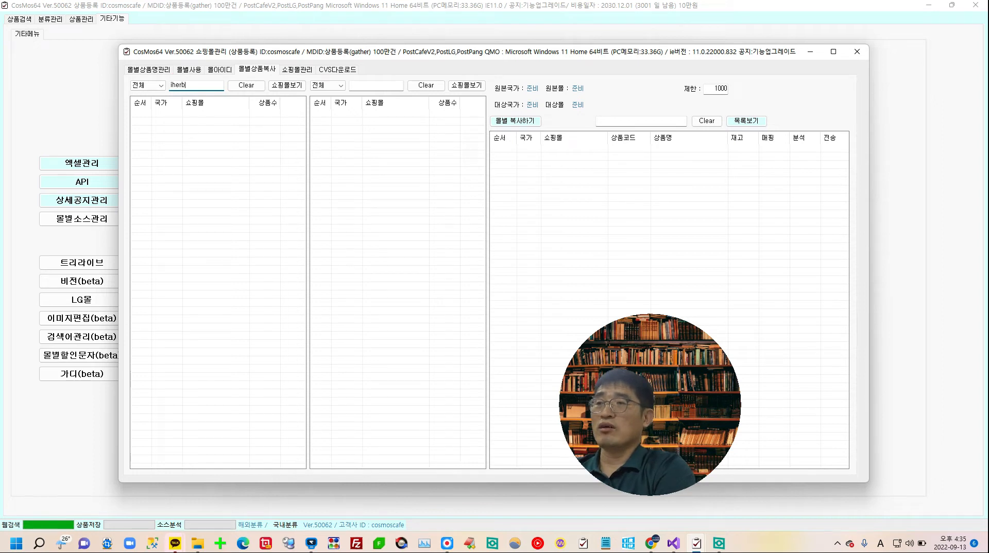
type("2")
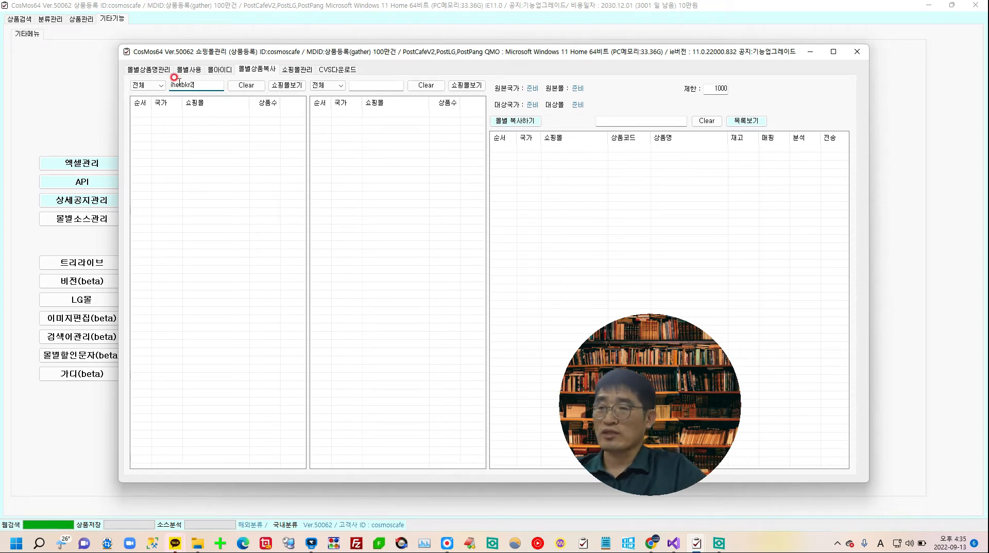
left_click(148, 85)
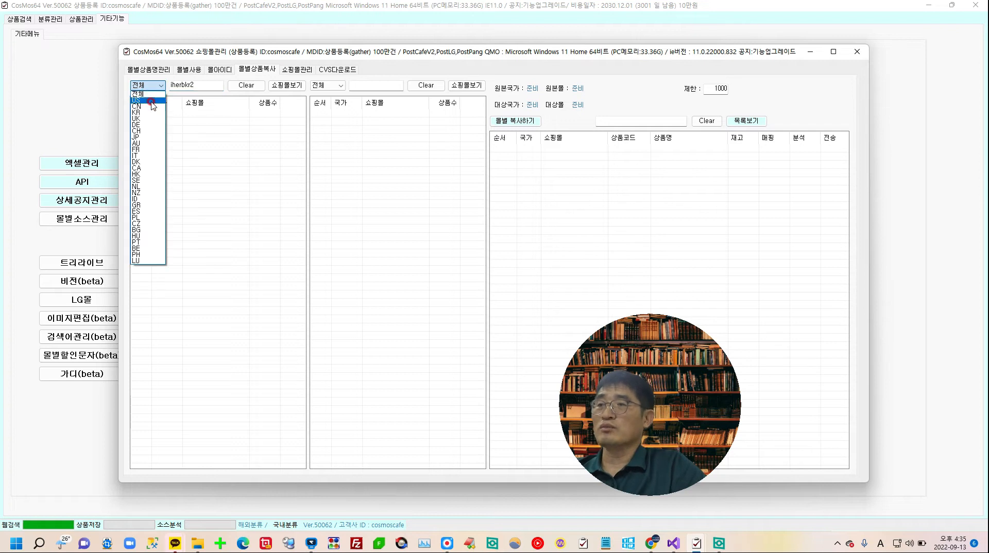
left_click(141, 100)
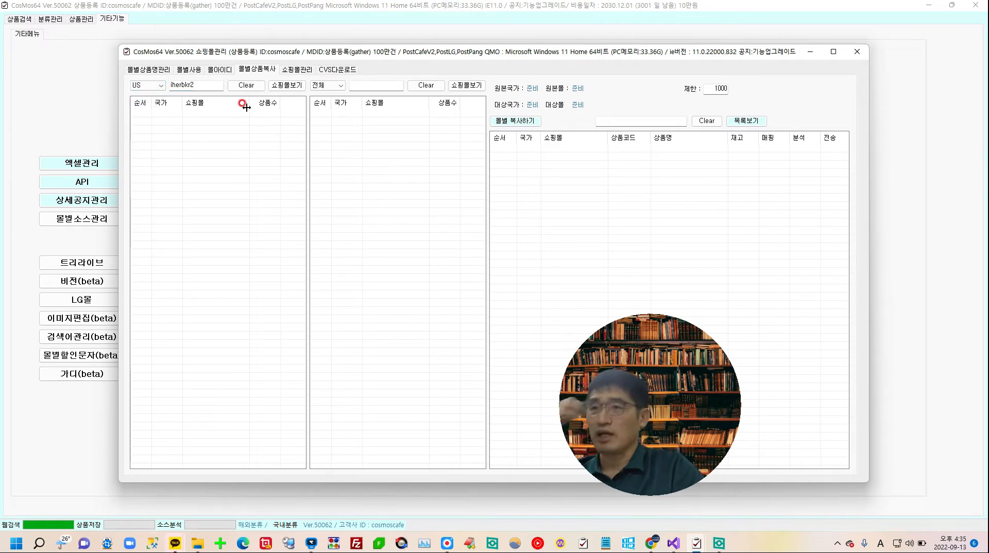
left_click(279, 86)
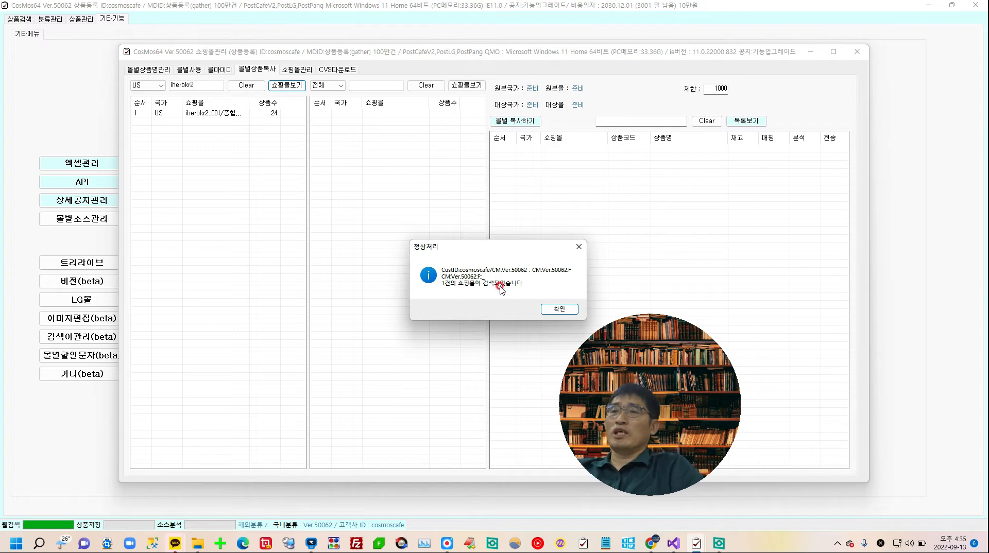
left_click(559, 309)
- List the target malls for the product copy, filtered by country US and mall name iherb
left_click(381, 85)
left_click(328, 85)
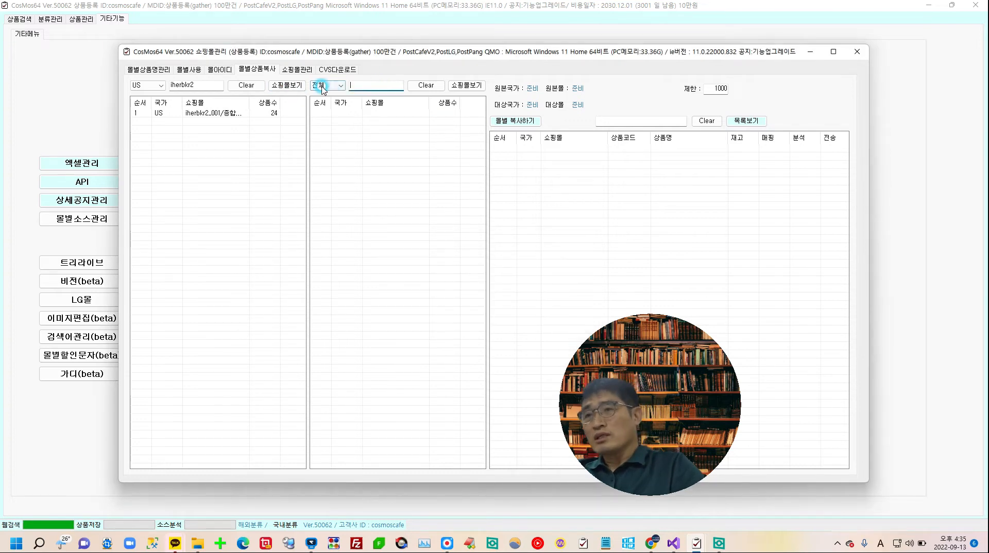
left_click(325, 105)
left_click(377, 86)
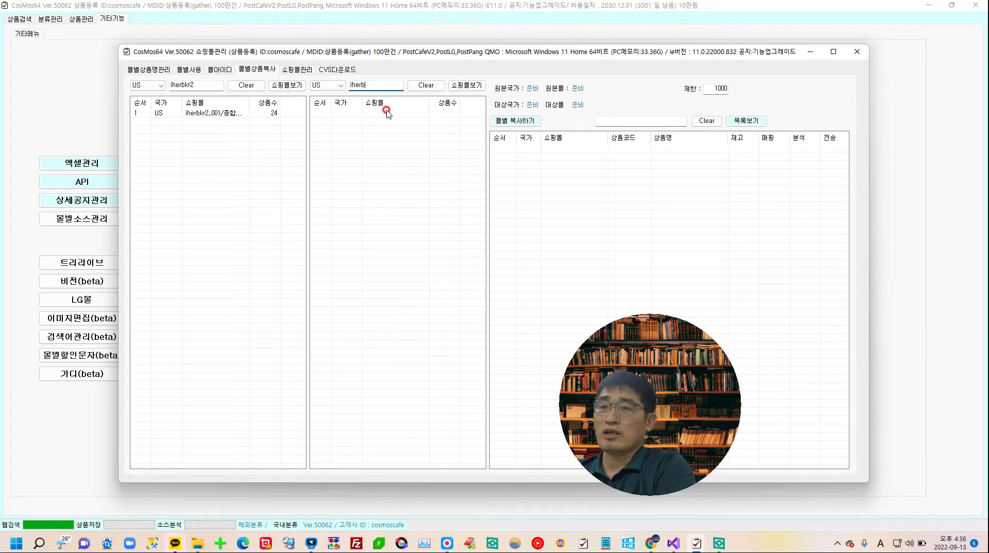
left_click(465, 85)
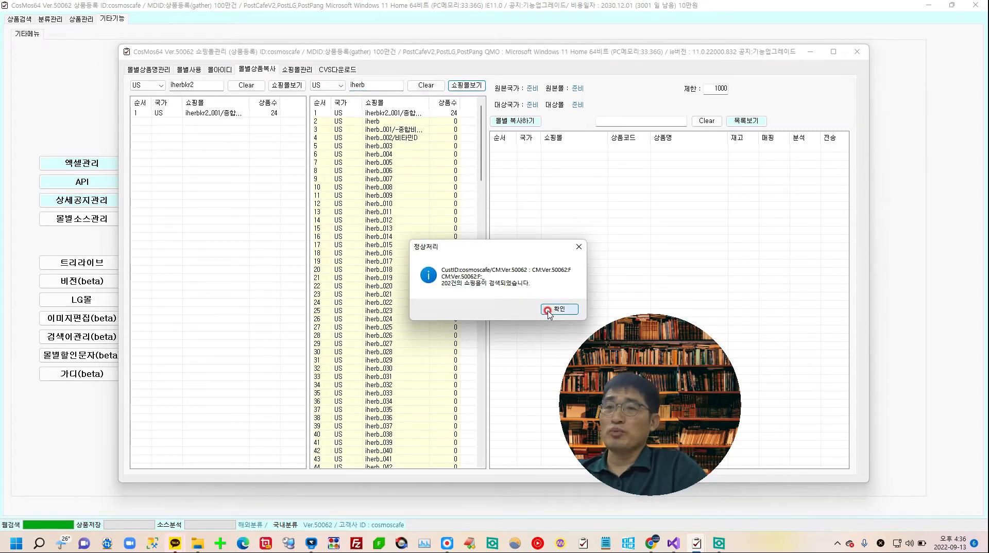
left_click(548, 311)
- Set iherb_001 as the target mall and iherbkr2_001 as the source mall, and run the per-mall product copy
left_click(406, 112)
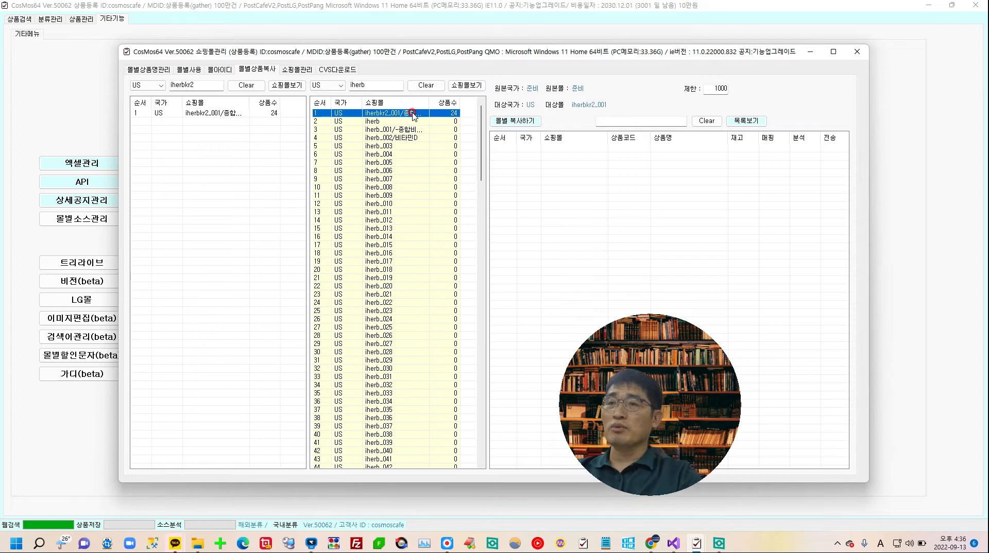
left_click(415, 130)
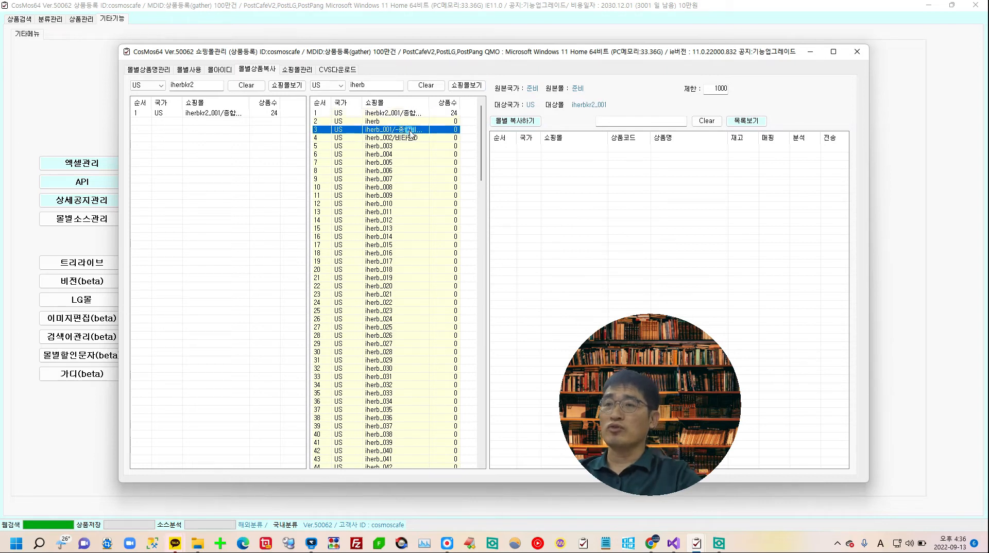
left_click(239, 113)
left_click(584, 92)
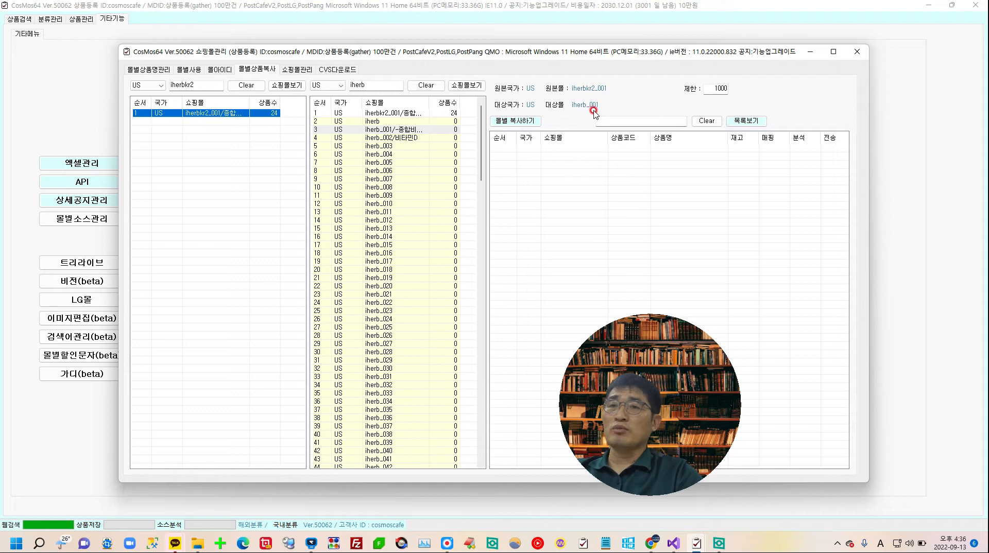
left_click(515, 121)
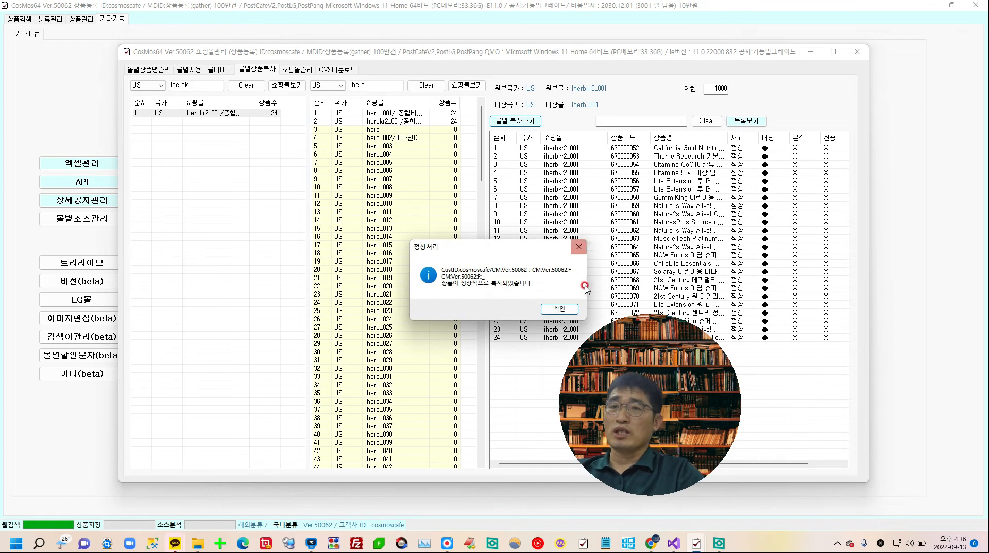
left_click(563, 308)
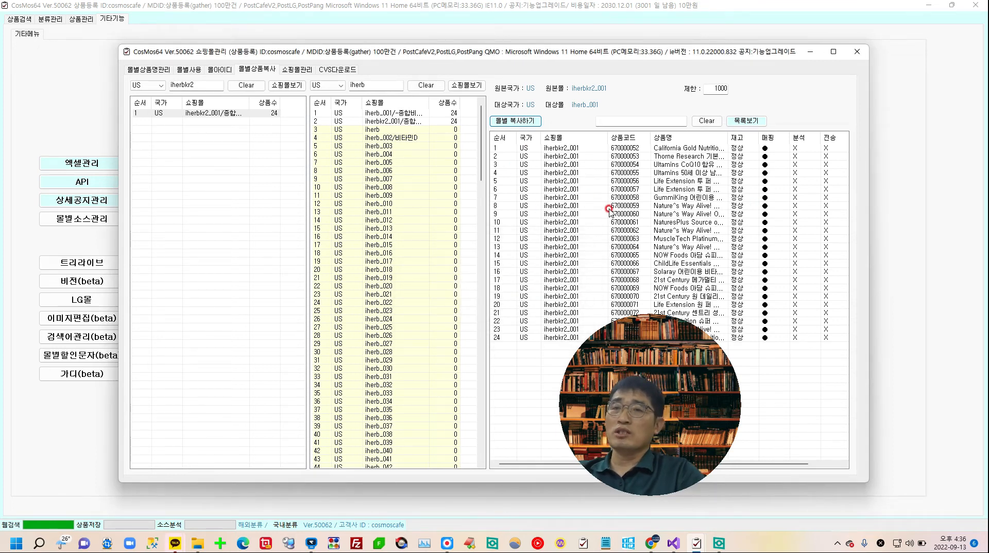
- Return to product management and refresh the iherb mall list with the simple view to compare the two malls' product counts
left_click(74, 85)
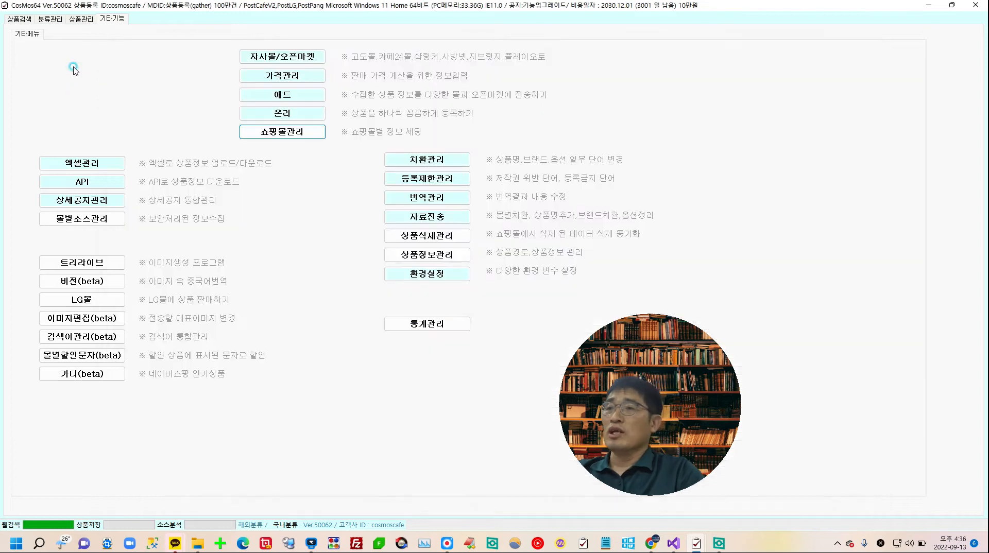
left_click(87, 20)
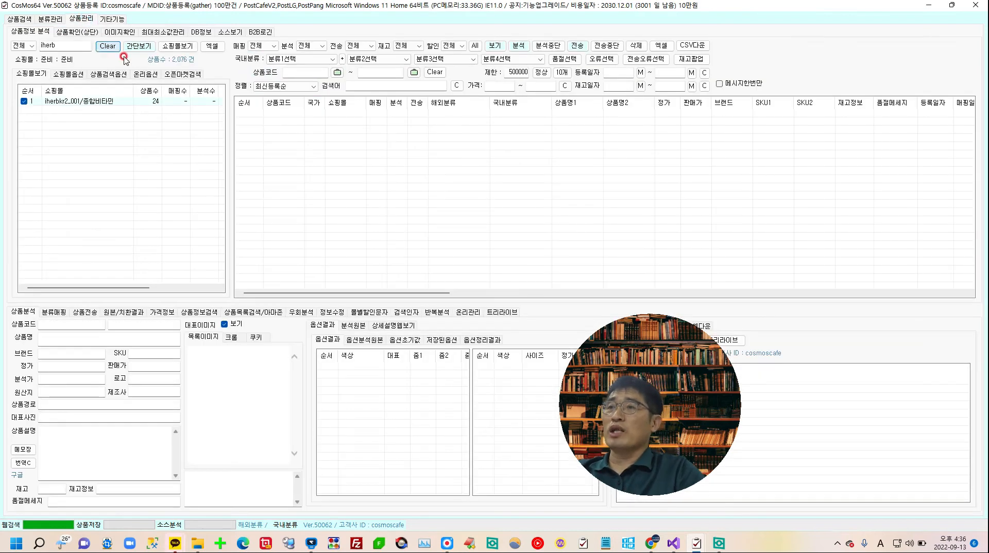
left_click(138, 47)
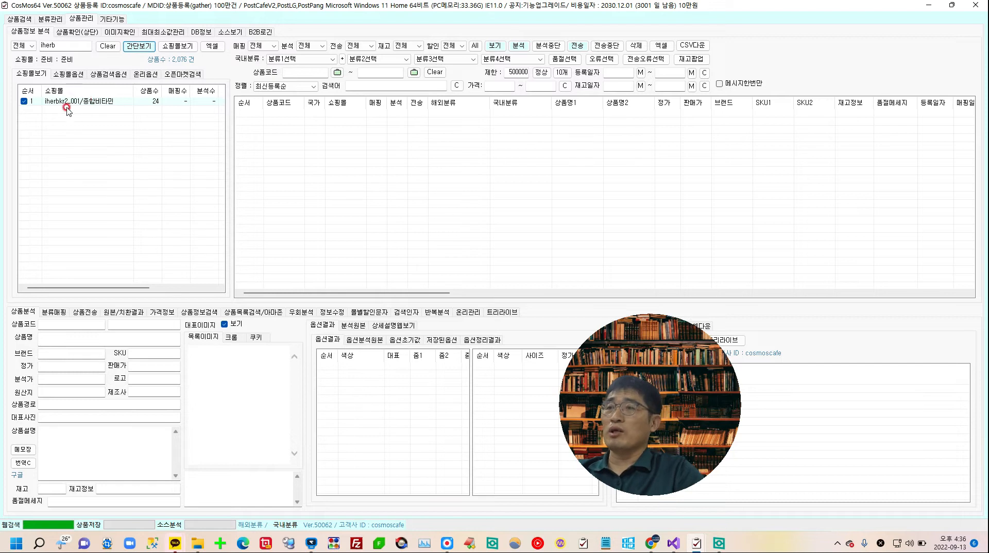
left_click(63, 102)
left_click(103, 103)
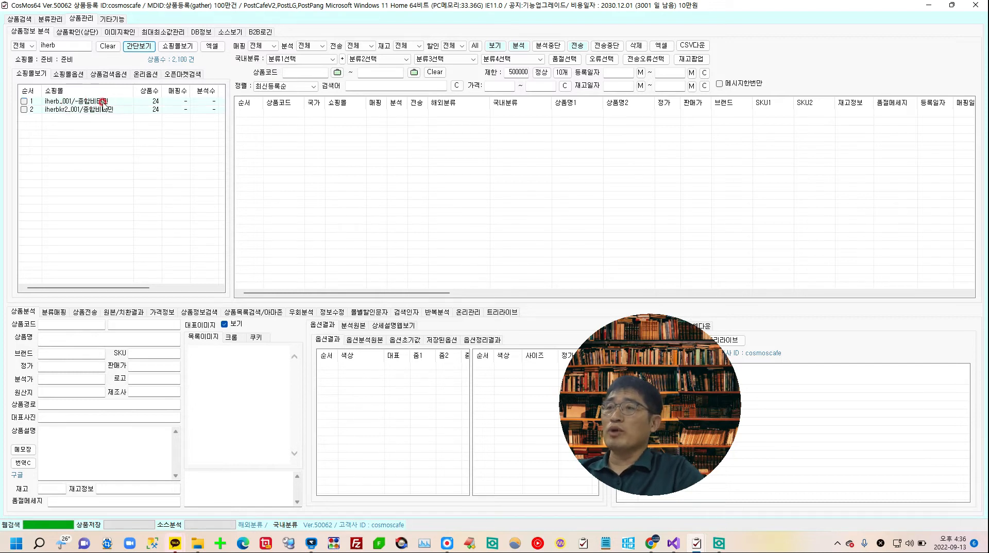
left_click(158, 110)
left_click(159, 102)
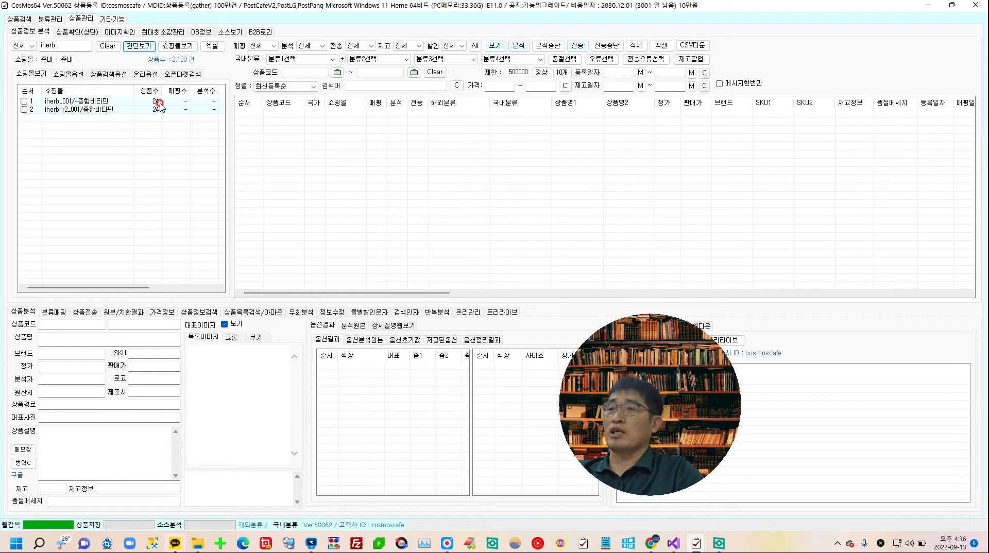
- Select only the iherb_001 mall and display its product list
left_click(24, 102)
left_click(180, 101)
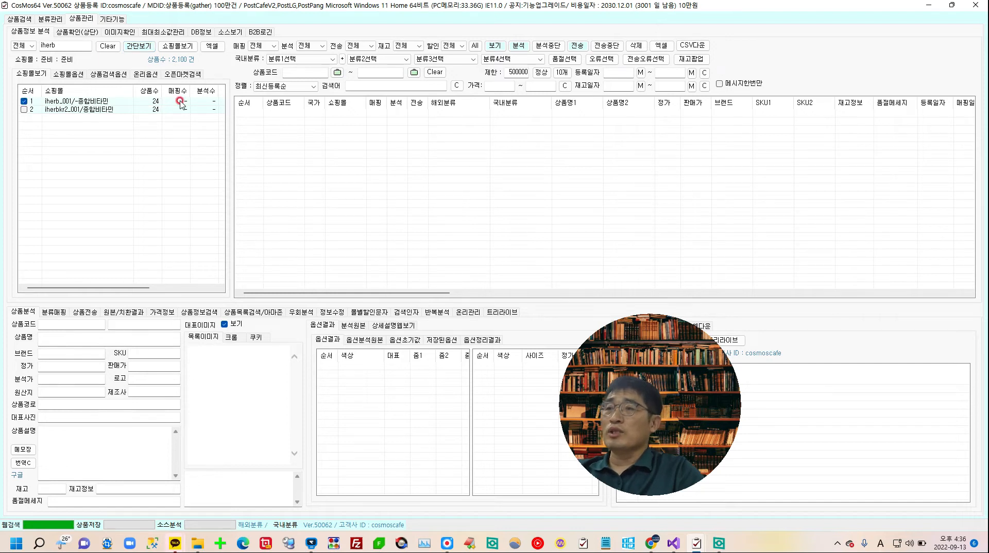
left_click(64, 110)
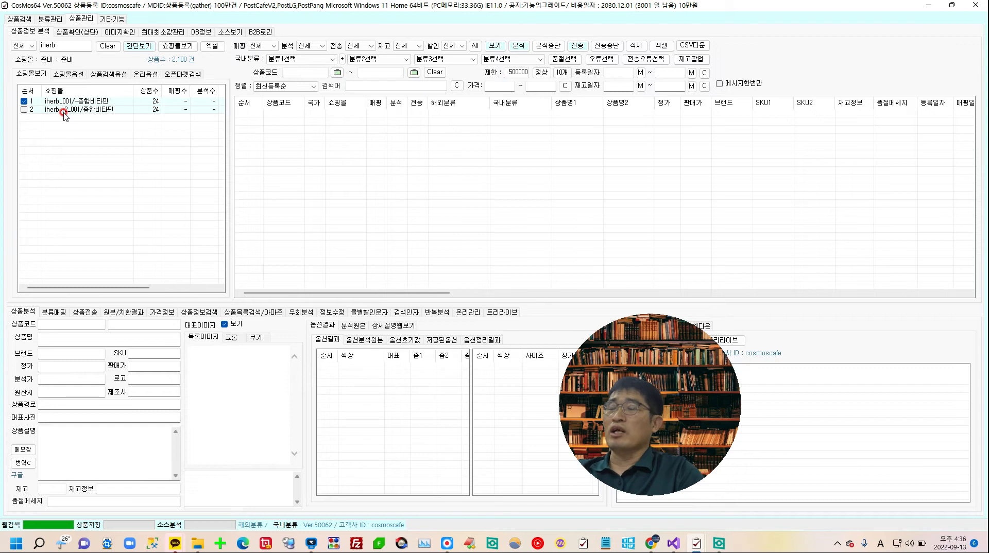
left_click(491, 47)
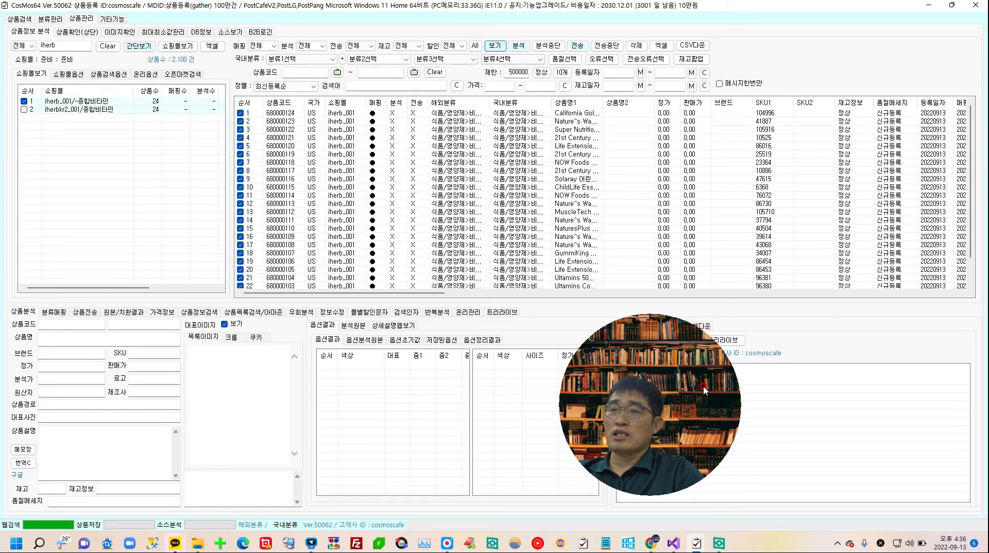
- Keep only the first product, 680000124, checked and run the analysis on it
left_click(240, 103)
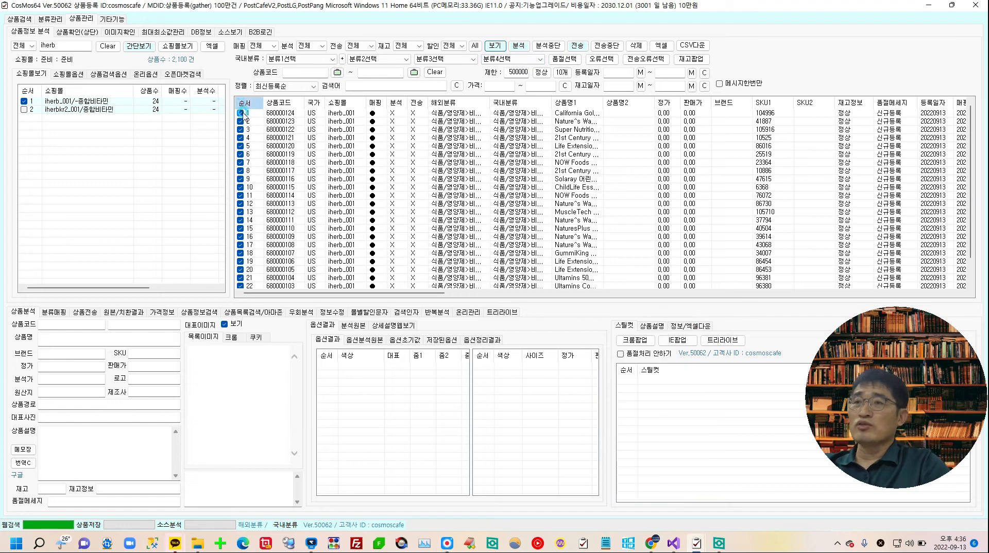
left_click(240, 113)
left_click(517, 46)
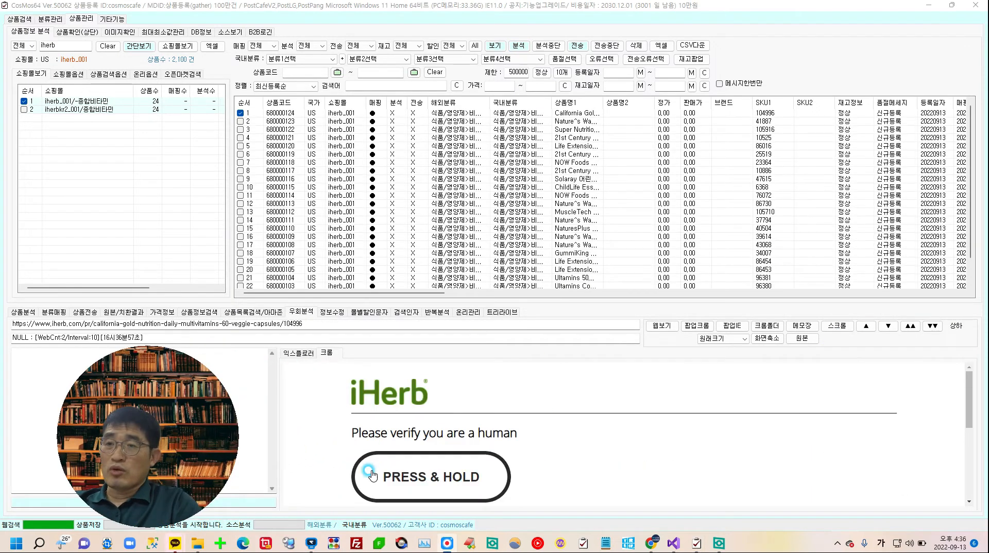
left_click(576, 312)
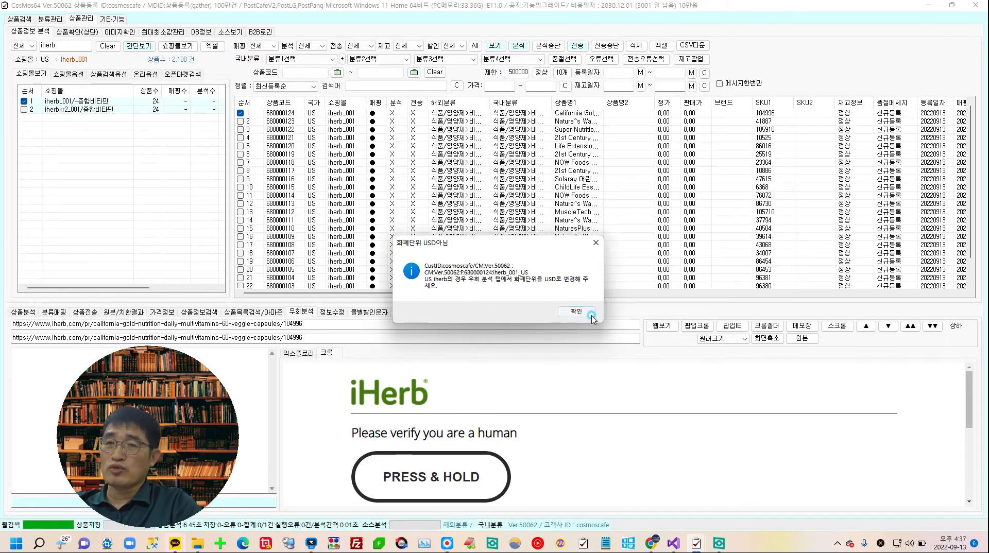
left_click(588, 314)
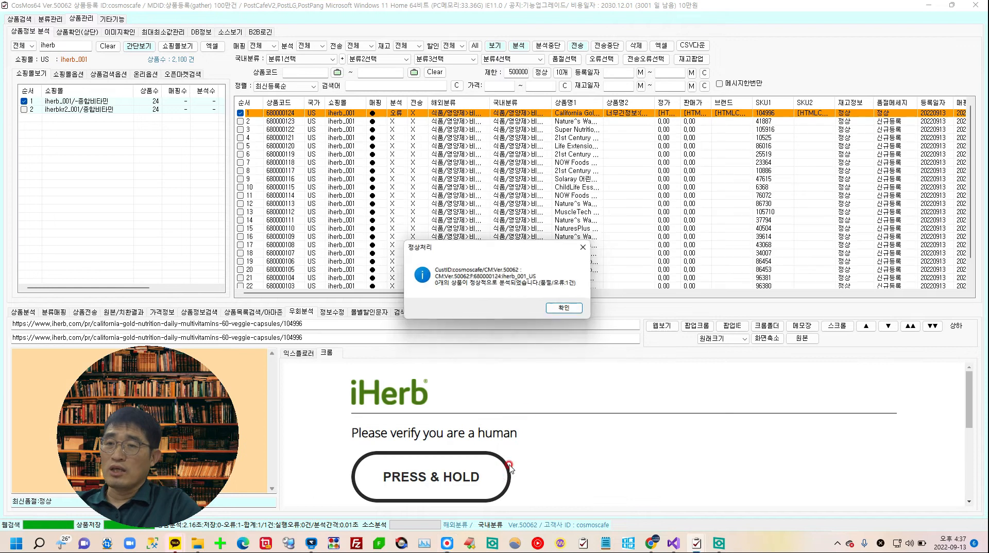
left_click(566, 309)
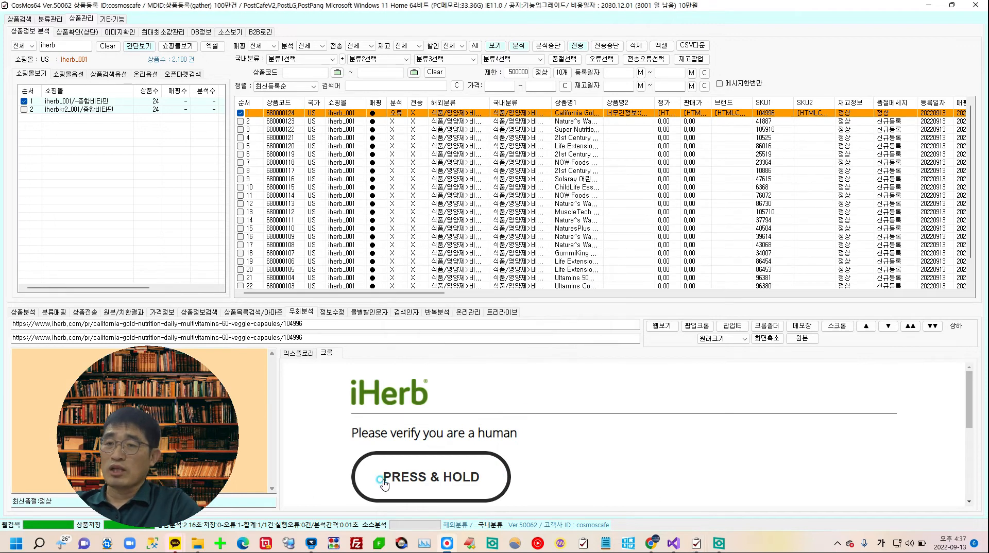
- Complete the human verification on the embedded iHerb page and rerun the analysis of the checked product
left_click_drag(419, 483, 421, 483)
left_click_drag(418, 480, 420, 481)
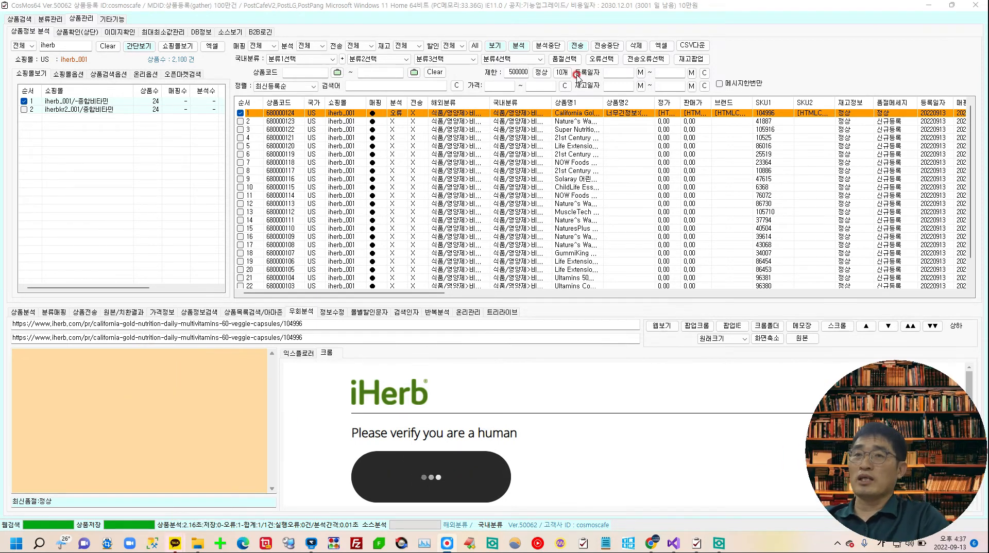
left_click(520, 46)
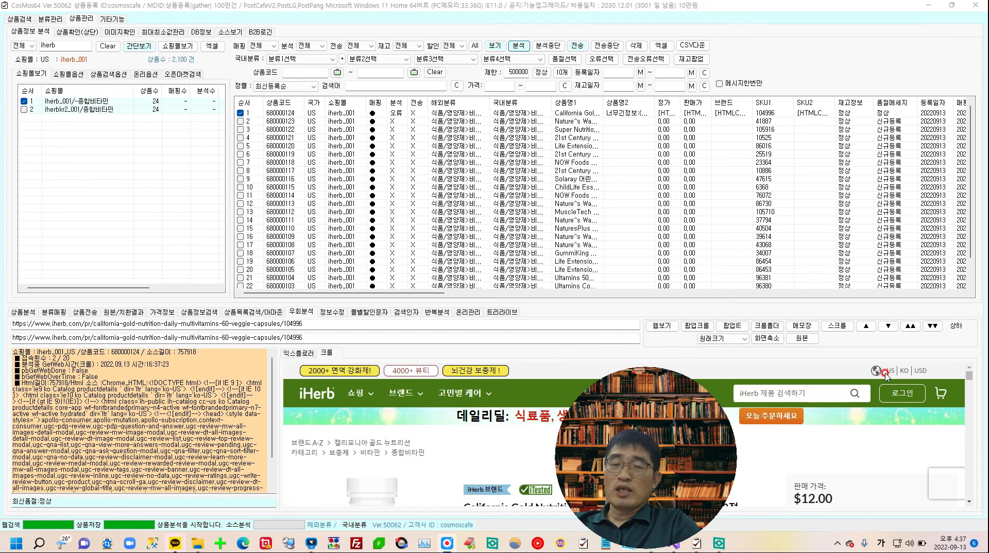
- Open the country, language and currency settings on the embedded iHerb page and enlarge the web view area
left_click(909, 372)
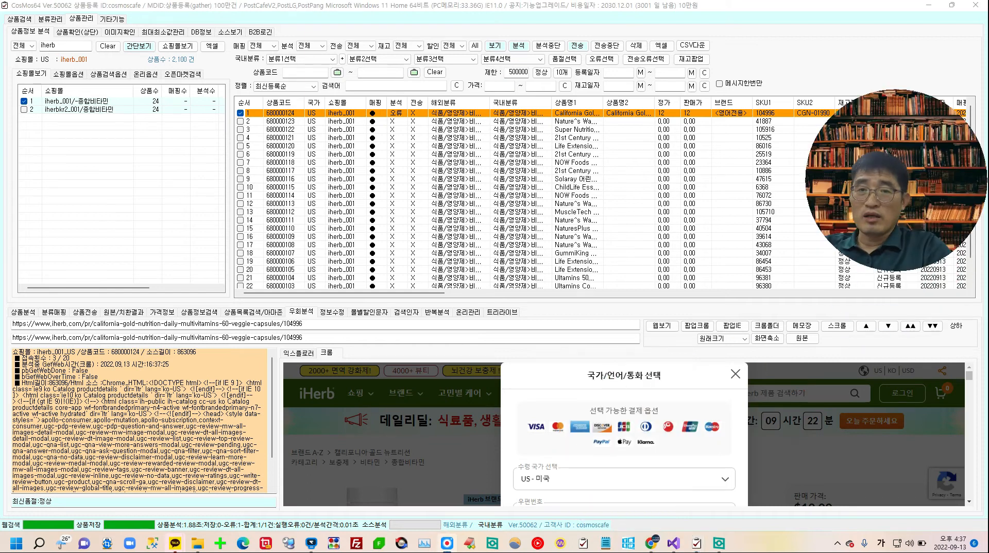
left_click(910, 325)
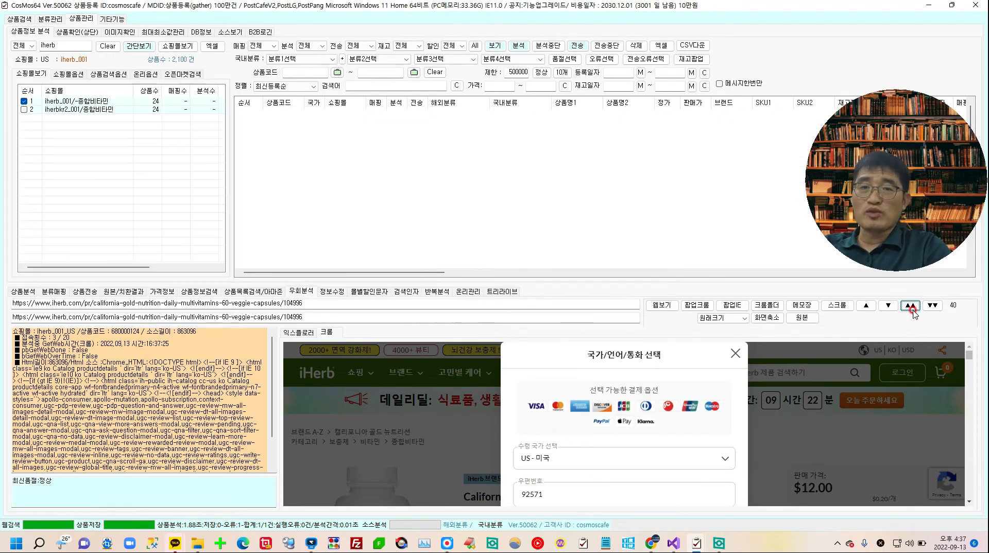
left_click(912, 309)
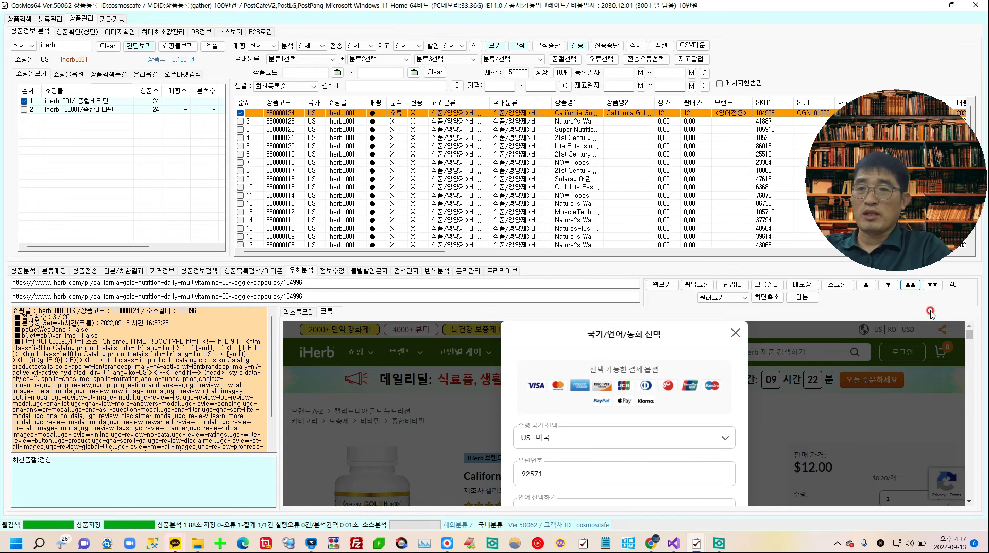
left_click(910, 284)
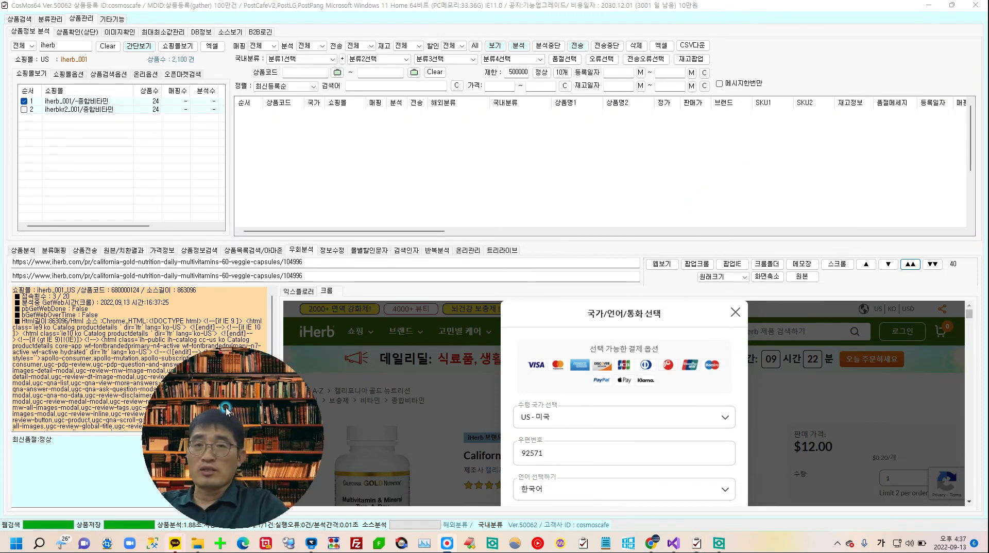
left_click(910, 264)
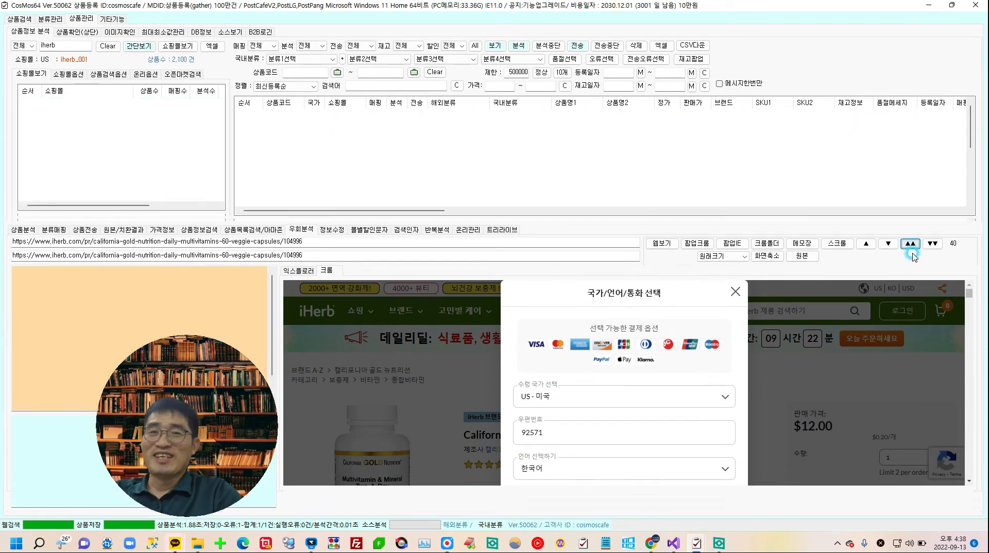
left_click(910, 244)
scroll(577, 435, "down", 1)
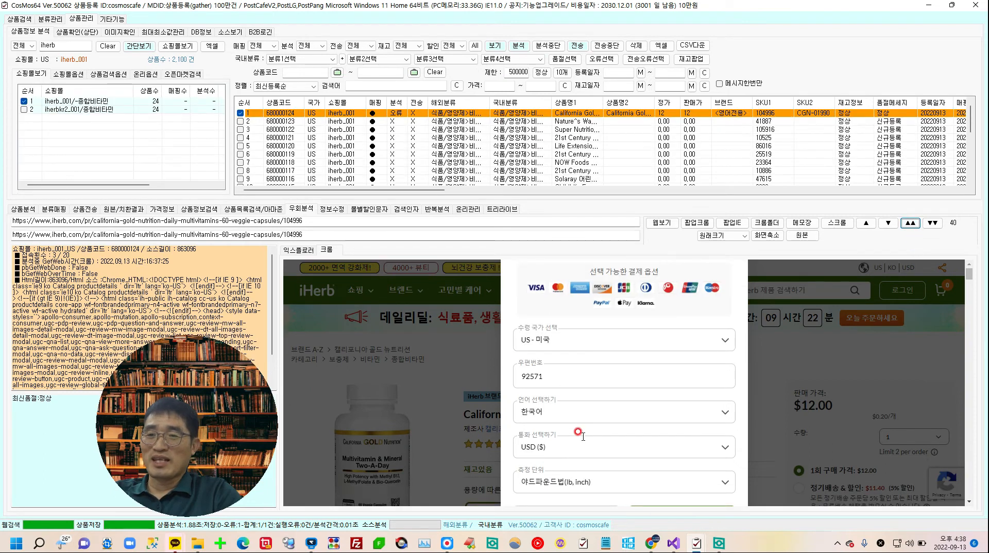
- Set the iHerb site language to English and save the site settings
left_click(721, 409)
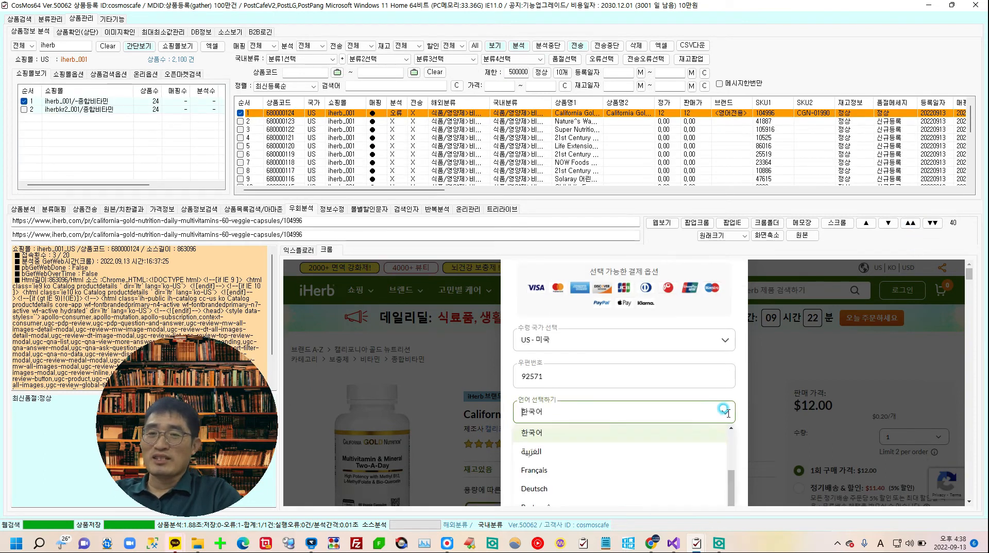
scroll(588, 479, "down", 1)
scroll(588, 480, "down", 2)
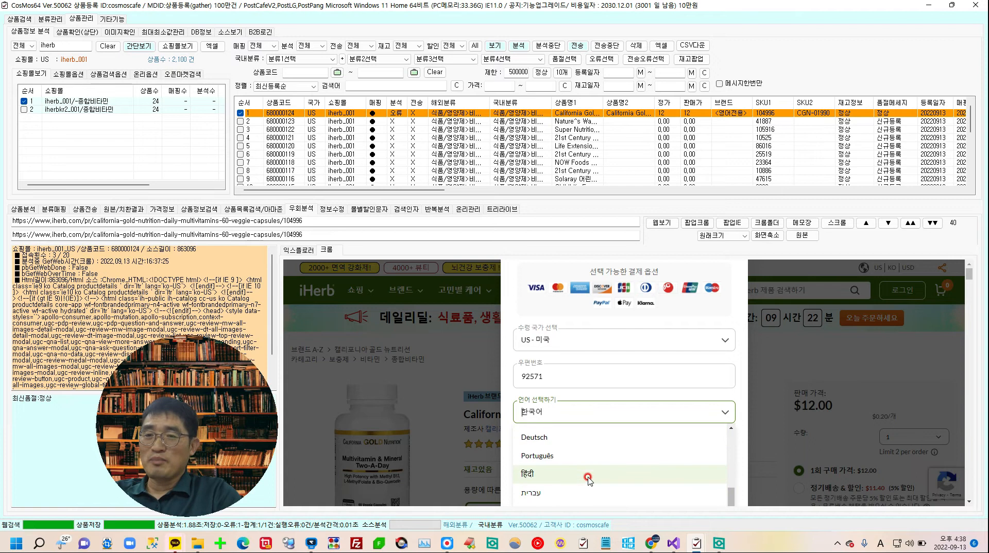
scroll(593, 476, "up", 2)
scroll(591, 477, "up", 3)
left_click(577, 434)
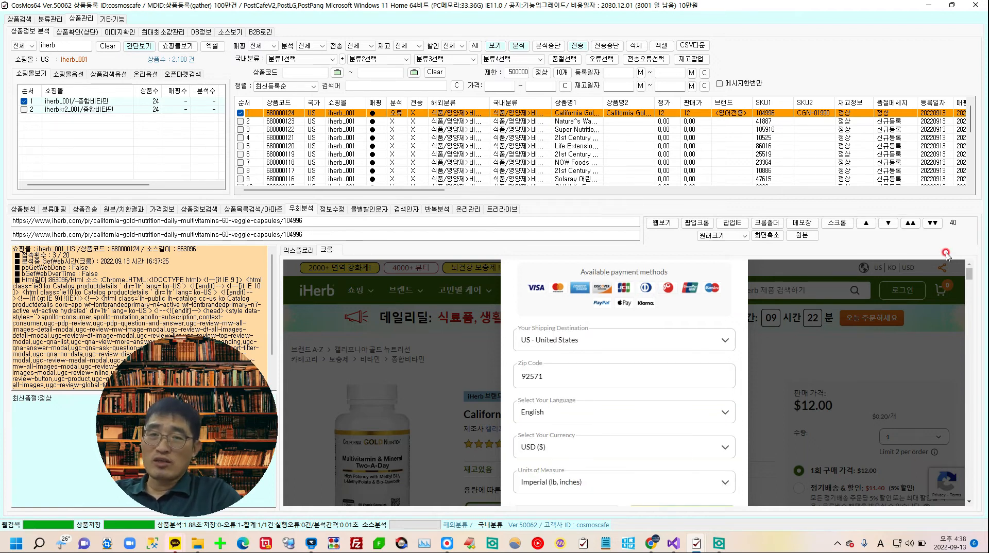
left_click(910, 223)
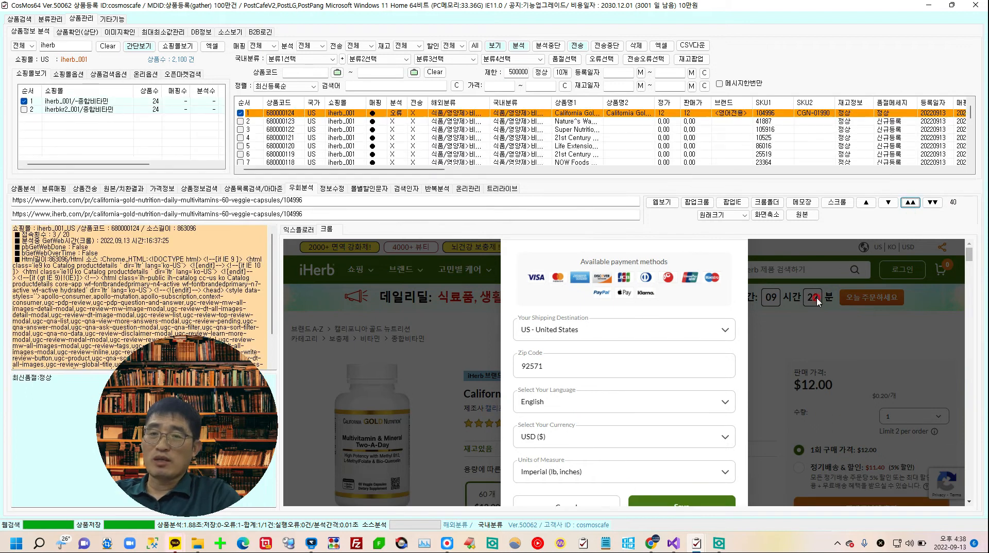
left_click(676, 503)
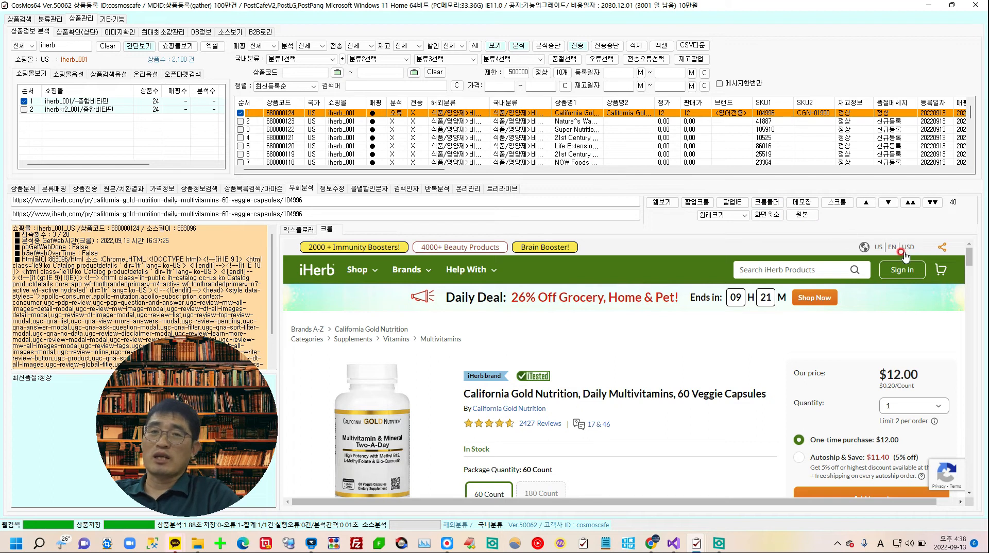
- Analyze product 680000124 again with the English iHerb page
left_click(518, 45)
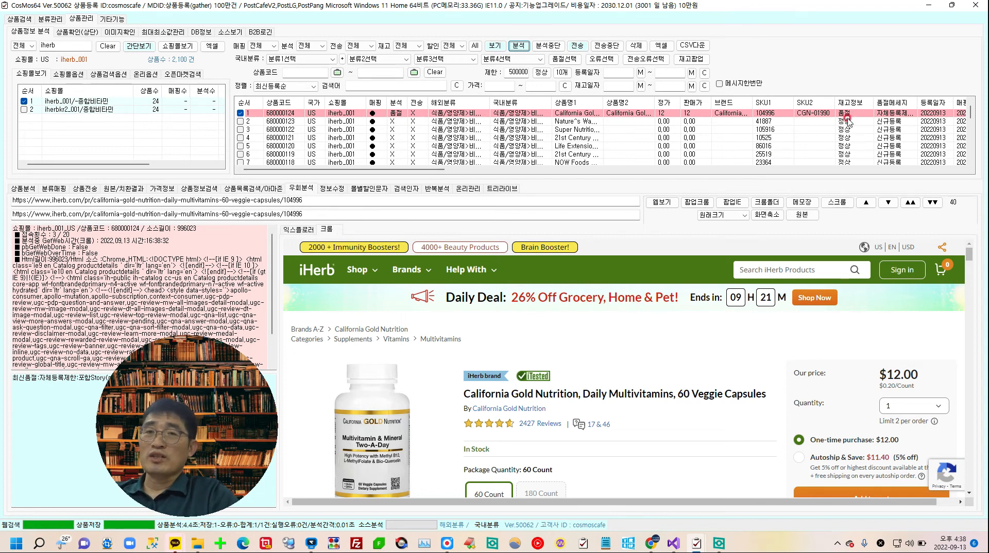
- Widen the 품절메세지 column and open the analysis details of product 680000124 with its detailed-description web view
left_click_drag(917, 102, 927, 102)
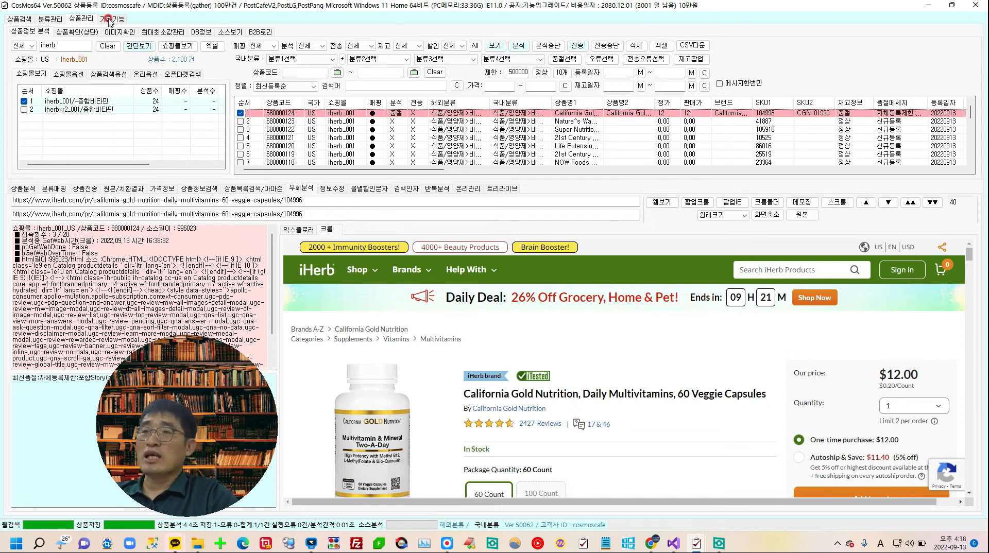
left_click(109, 19)
left_click(89, 19)
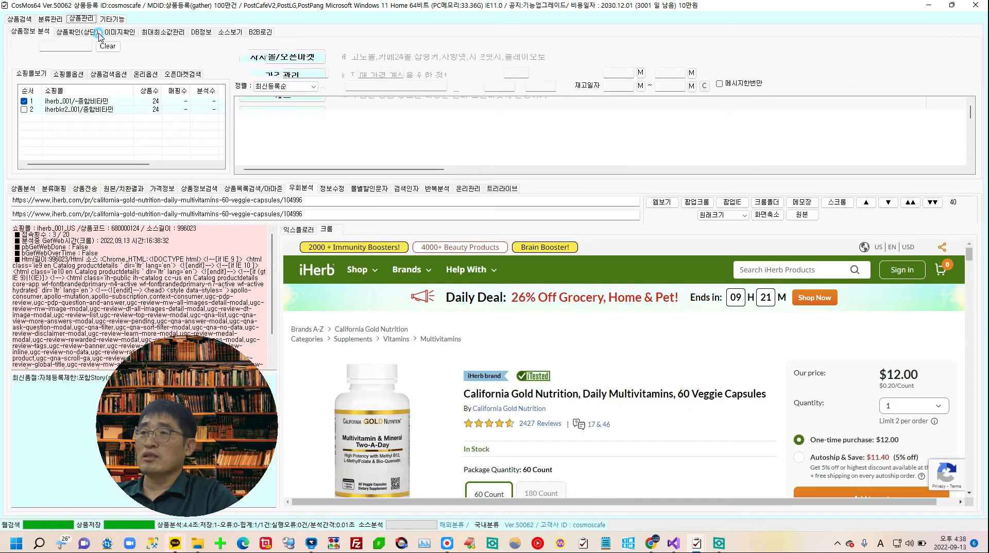
left_click(22, 190)
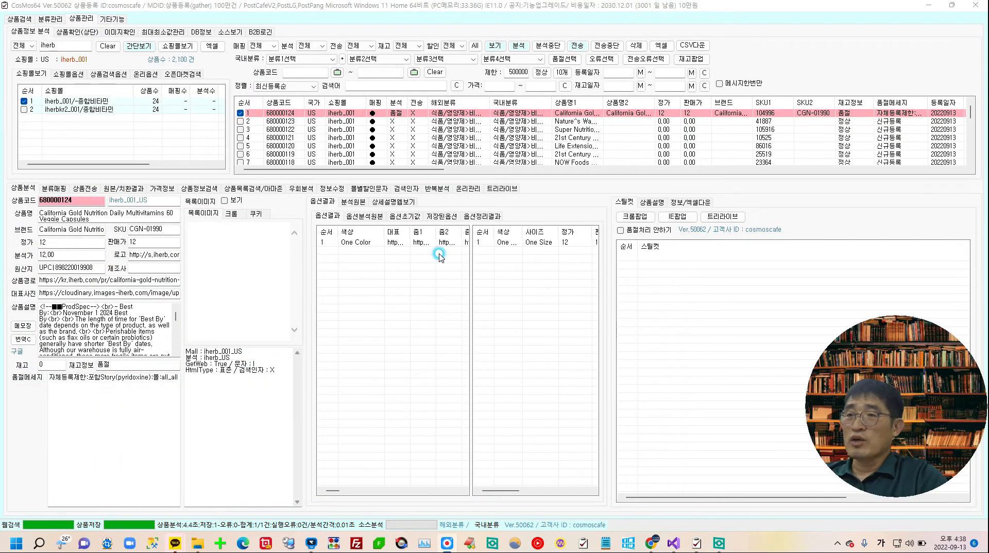
left_click(401, 203)
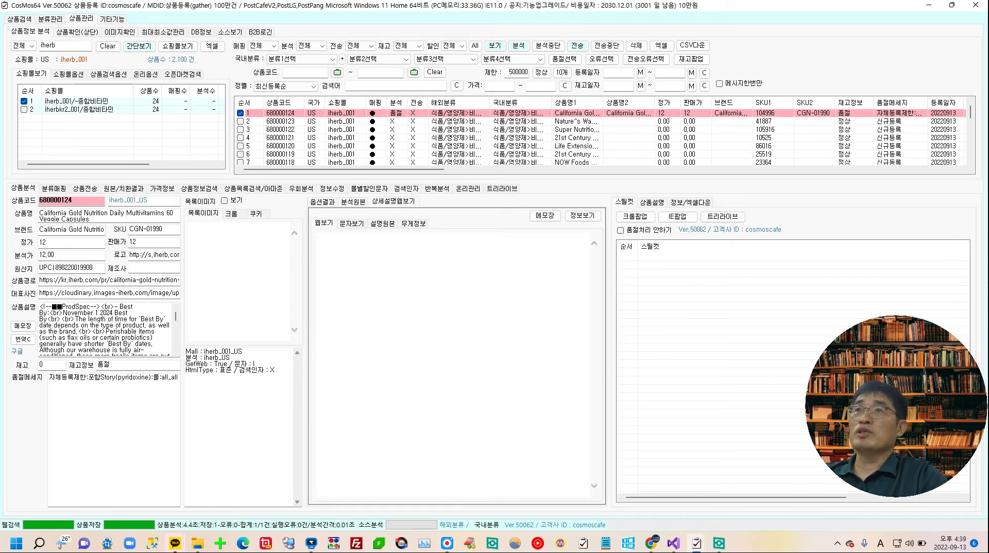
left_click(286, 240)
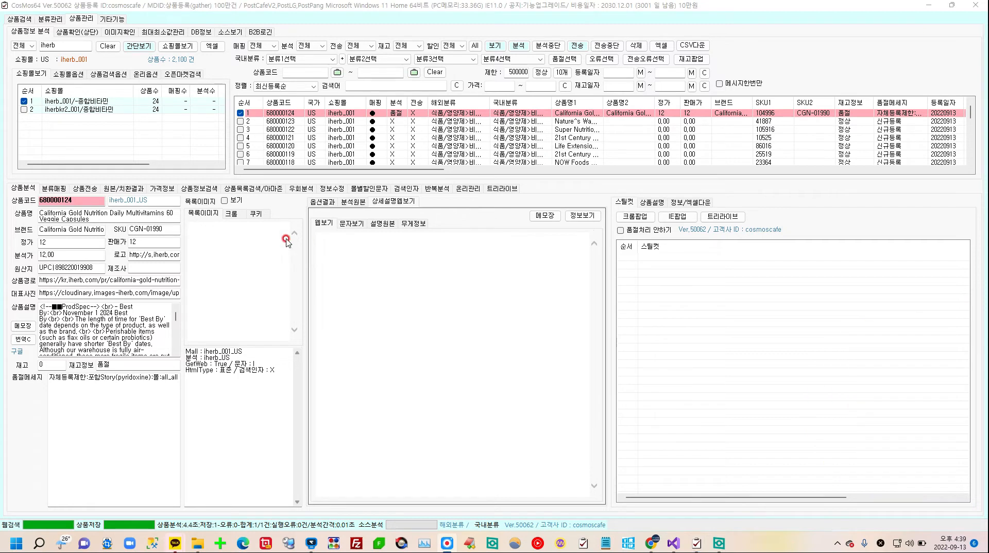
left_click(131, 348)
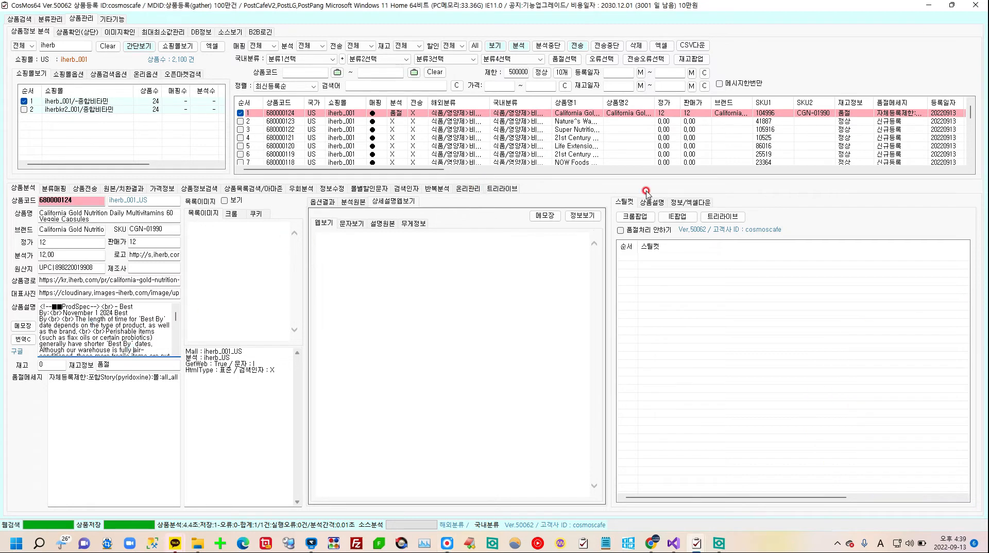
- Enlarge the product list area so that more product rows fit above the embedded iHerb page
left_click(303, 189)
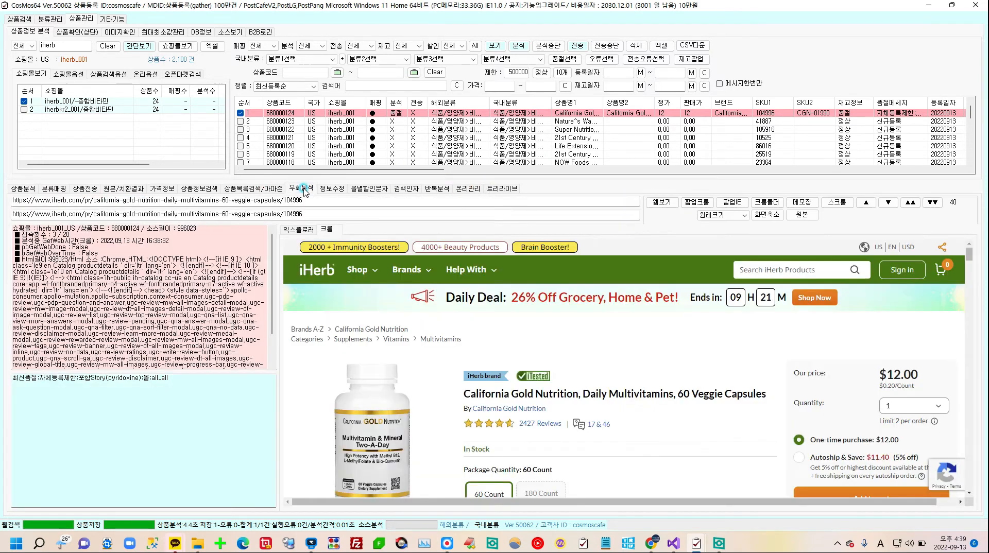
left_click(932, 202)
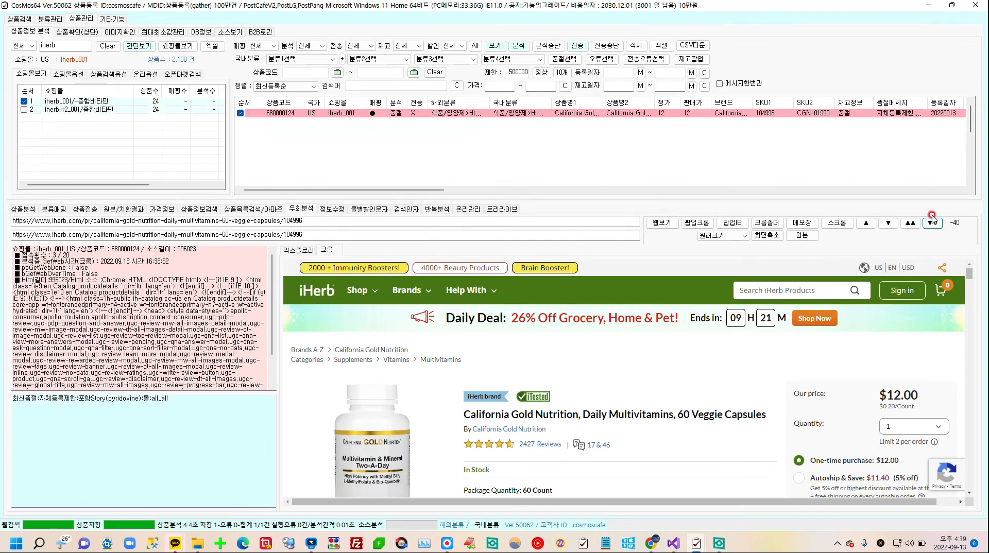
left_click(932, 227)
left_click(933, 245)
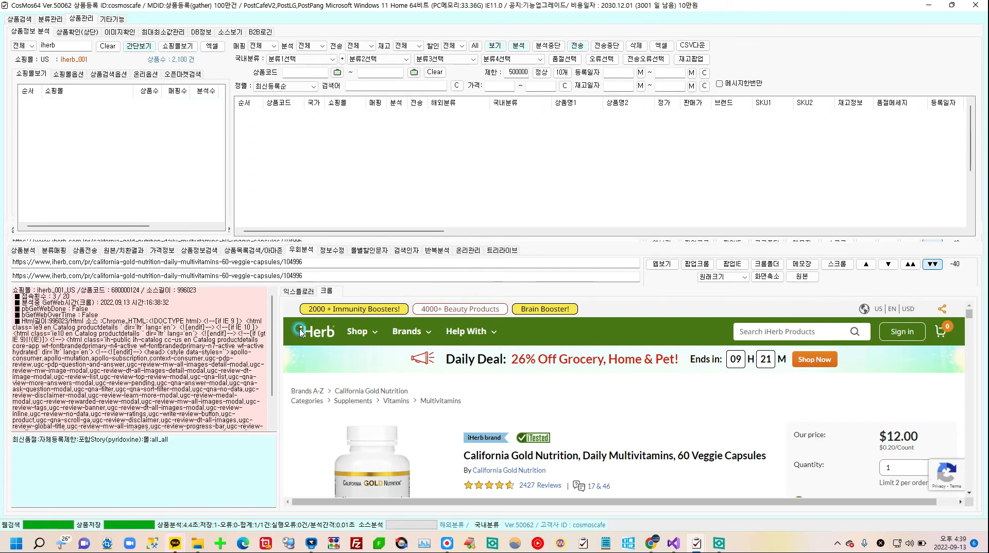
- Load the detailed description of product 680000124 and examine its supplement facts for the restricted word pyridoxine
left_click(26, 251)
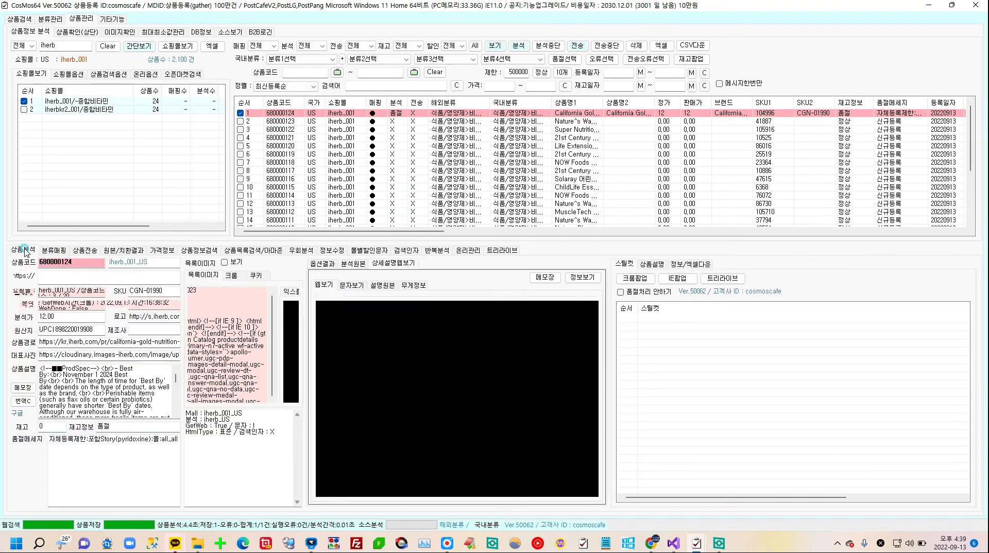
left_click(583, 277)
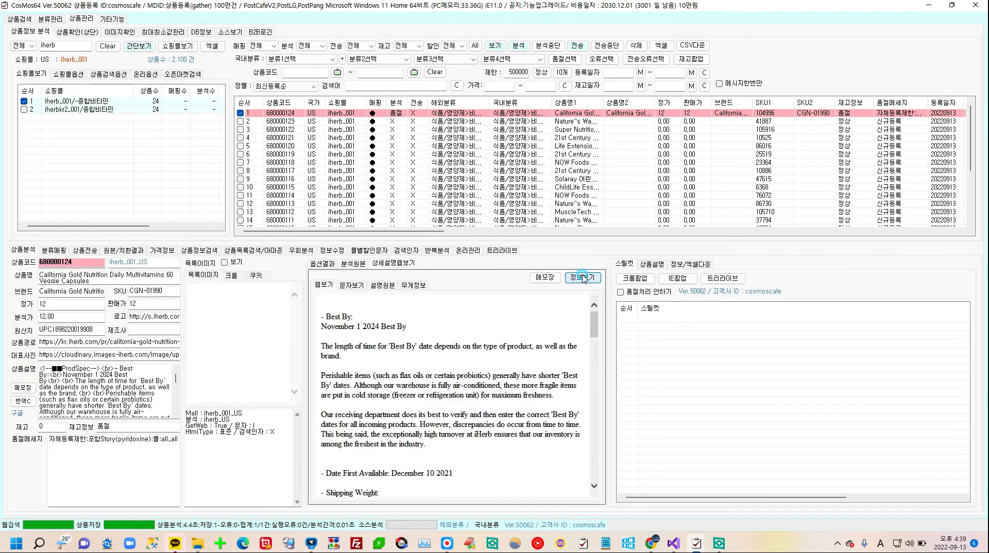
scroll(421, 410, "down", 8)
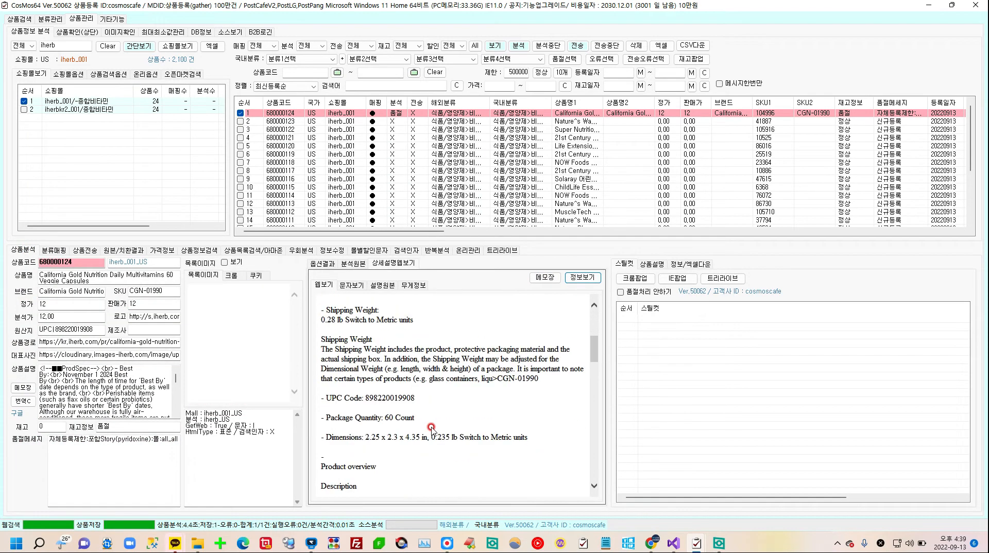
scroll(427, 421, "down", 10)
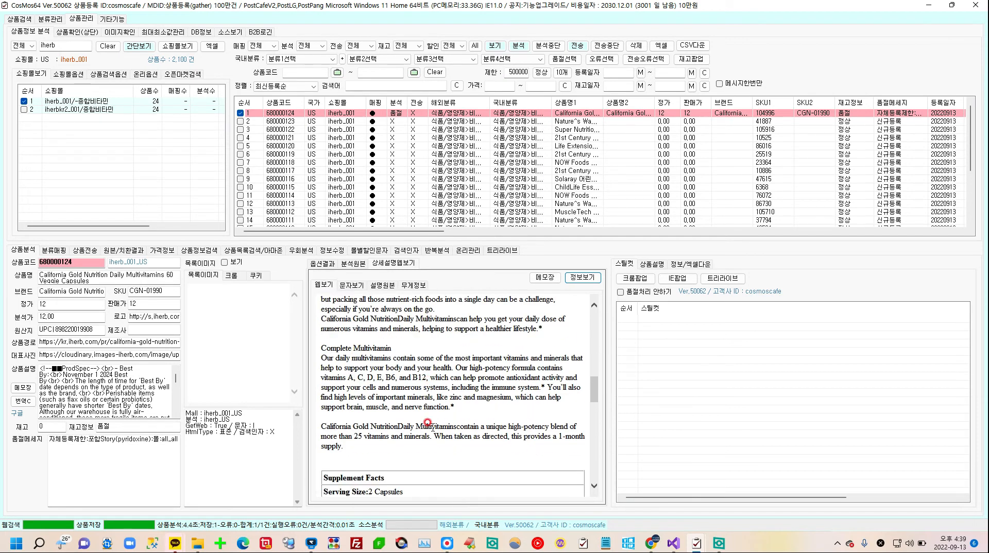
scroll(427, 422, "up", 10)
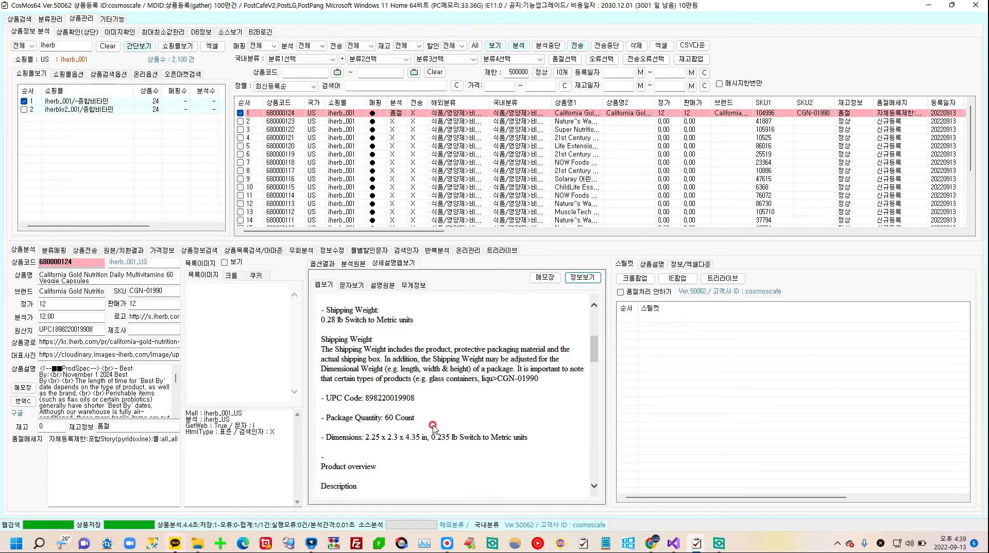
left_click_drag(113, 437, 143, 437)
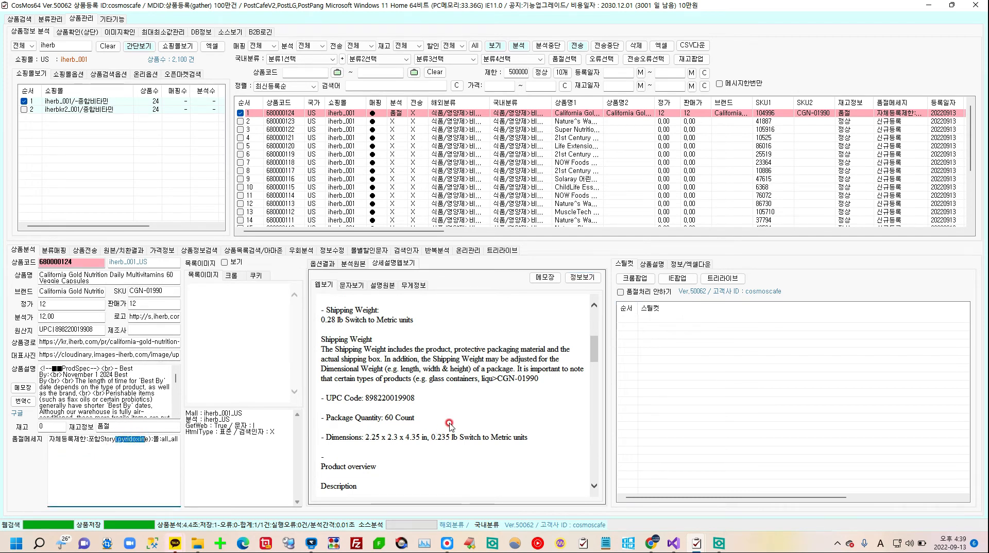
scroll(449, 424, "down", 10)
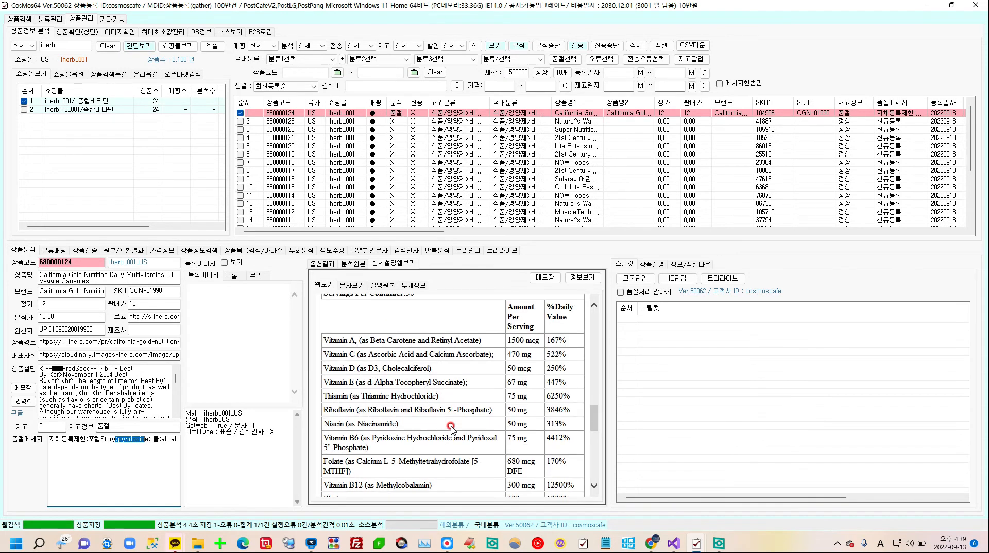
scroll(452, 427, "down", 8)
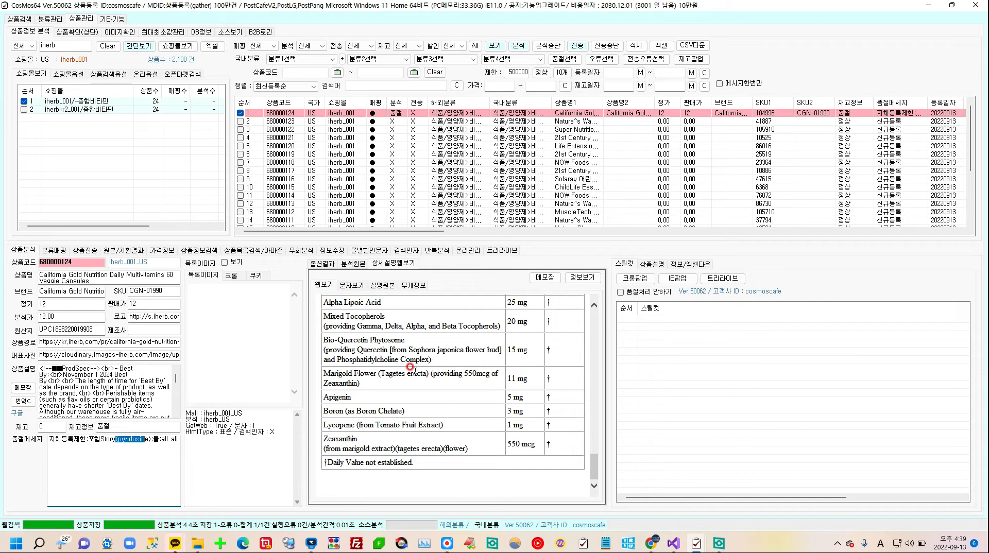
scroll(443, 432, "up", 1)
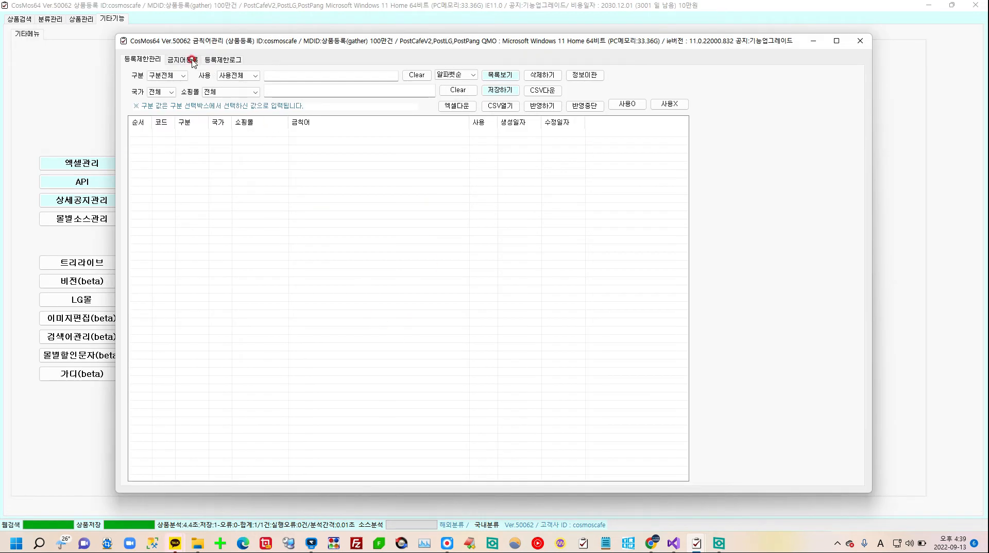
- Set the restricted-word usage to 사용O and the category to 상세설명 in the registration restriction manager
left_click(249, 82)
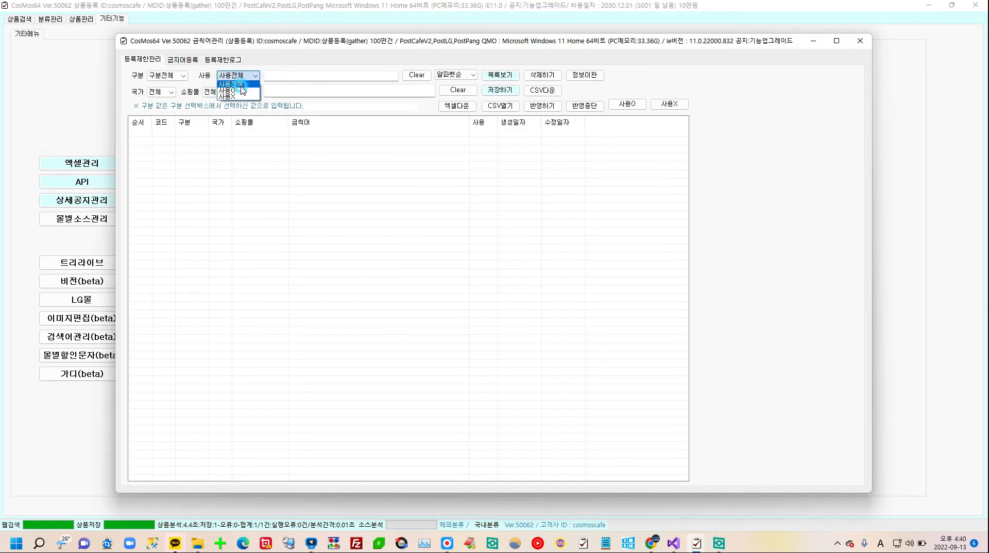
left_click(234, 92)
left_click(181, 81)
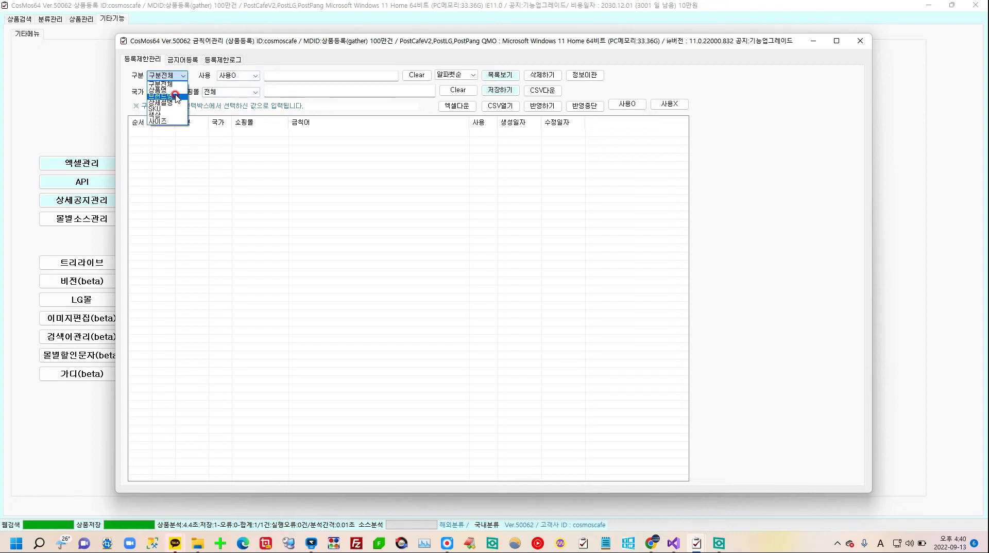
left_click(178, 105)
- Register Manganese as a restricted word for all countries and malls, save it and check it in the list
left_click(287, 75)
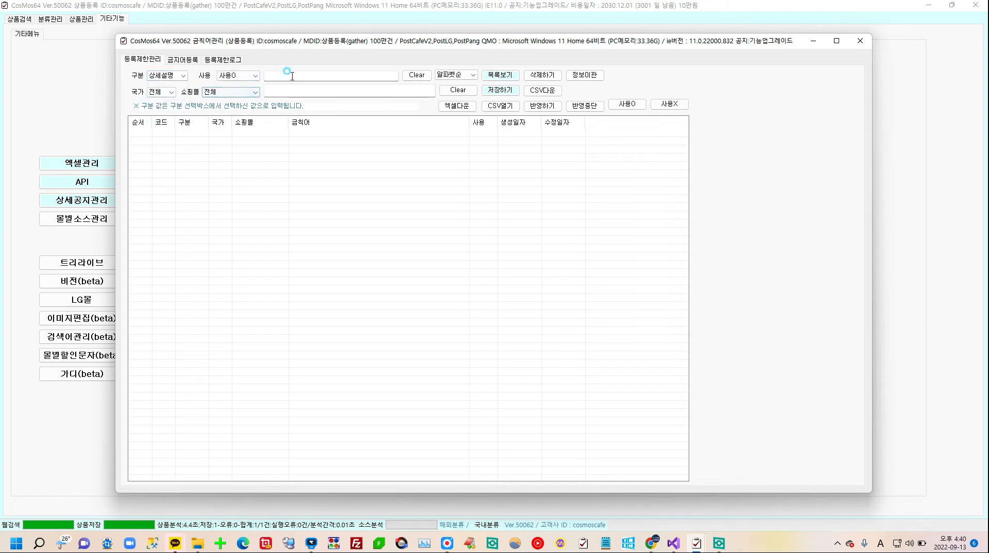
type("Manganese")
left_click(316, 69)
key("ctrl+a")
key("ctrl+c")
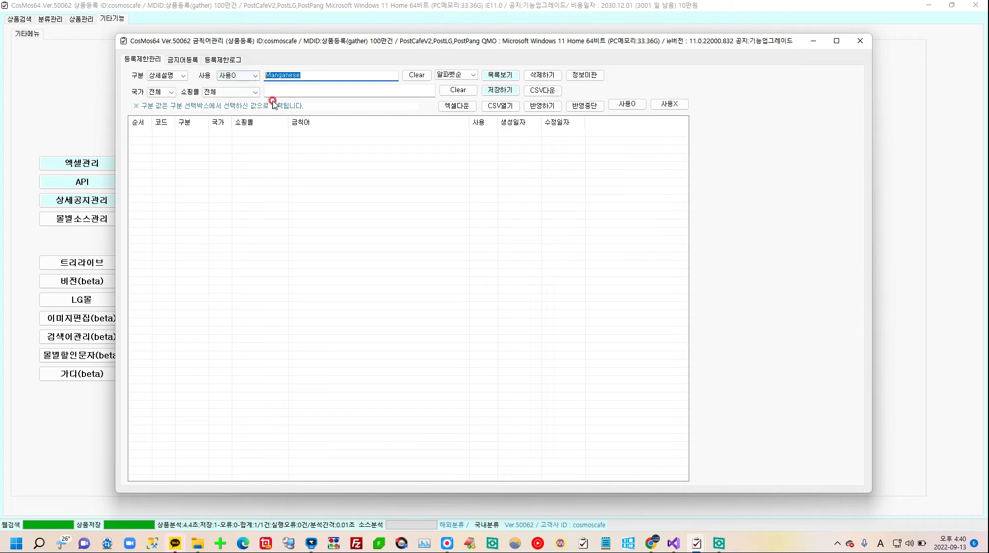
key("BackSpace")
left_click(344, 98)
key("ctrl+v")
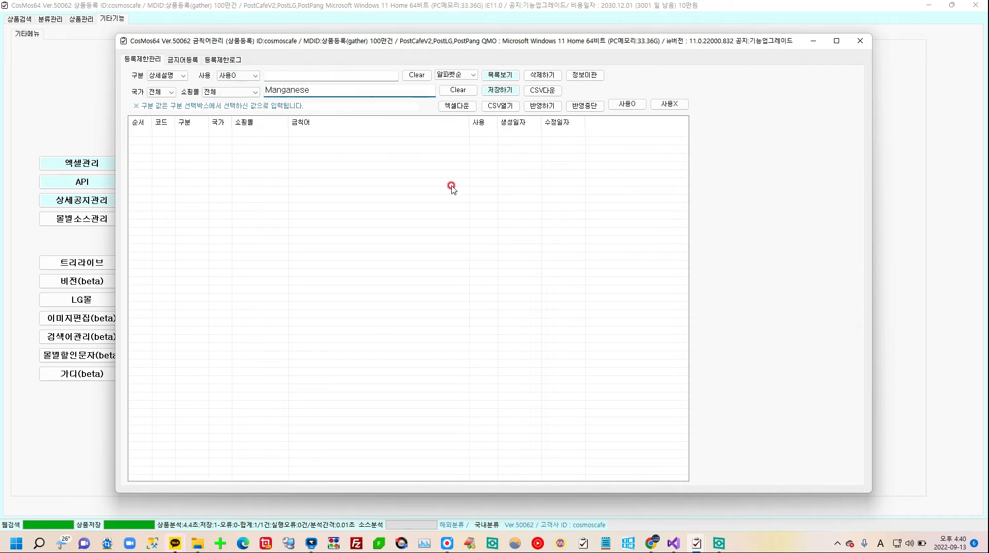
left_click(494, 94)
left_click(503, 312)
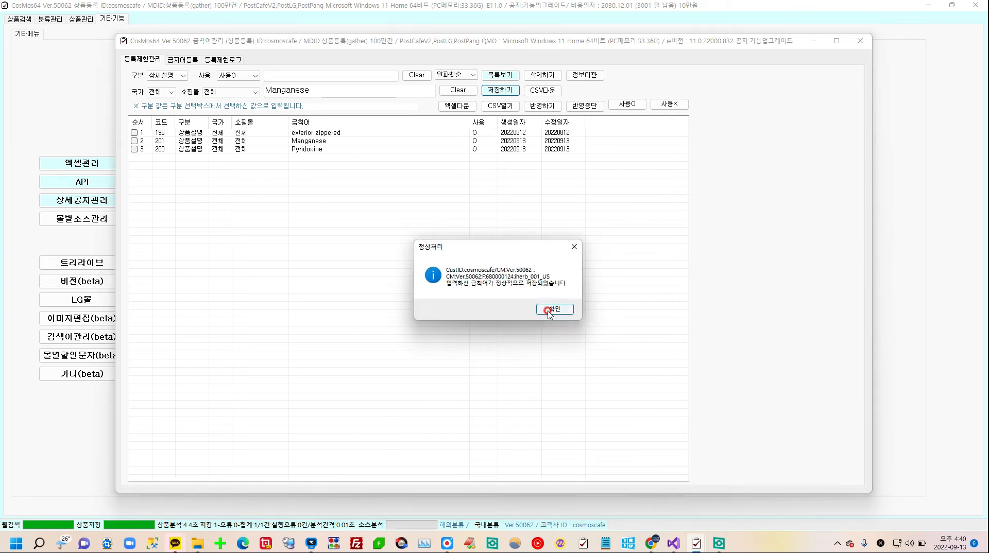
left_click(548, 309)
left_click(312, 142)
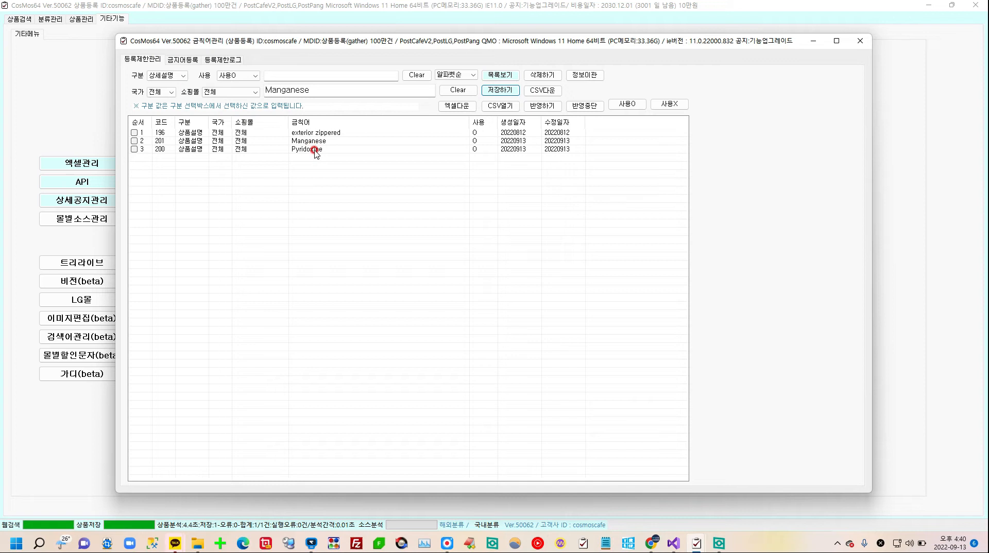
- Return to product management and examine the detailed description and 품절메세지 text of product 680000124
left_click(64, 119)
left_click(82, 19)
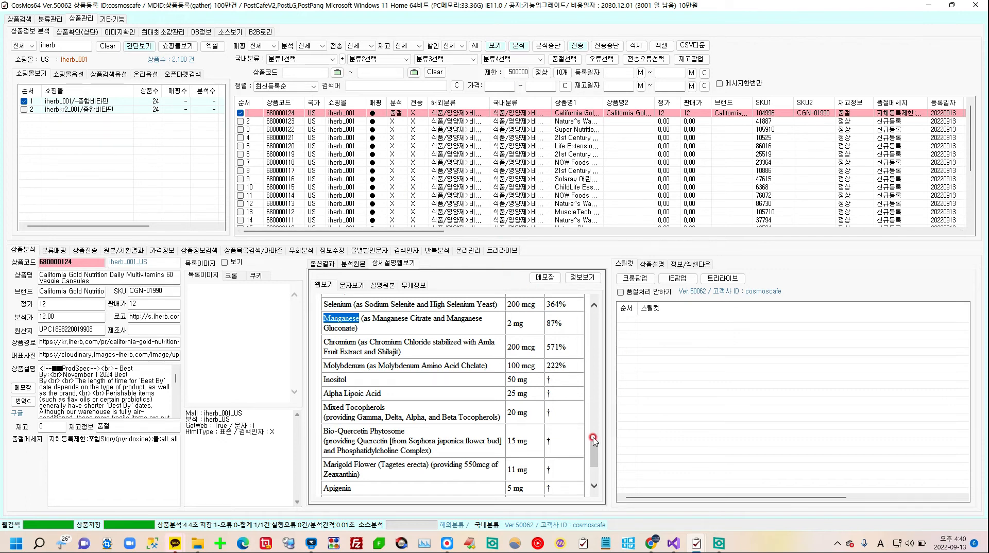
left_click_drag(593, 458, 594, 324)
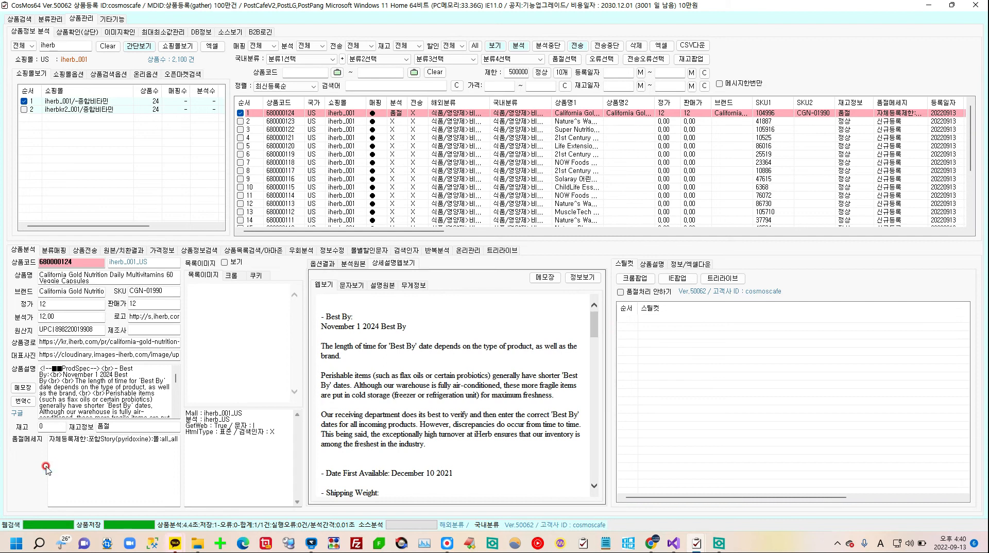
left_click_drag(101, 439, 112, 437)
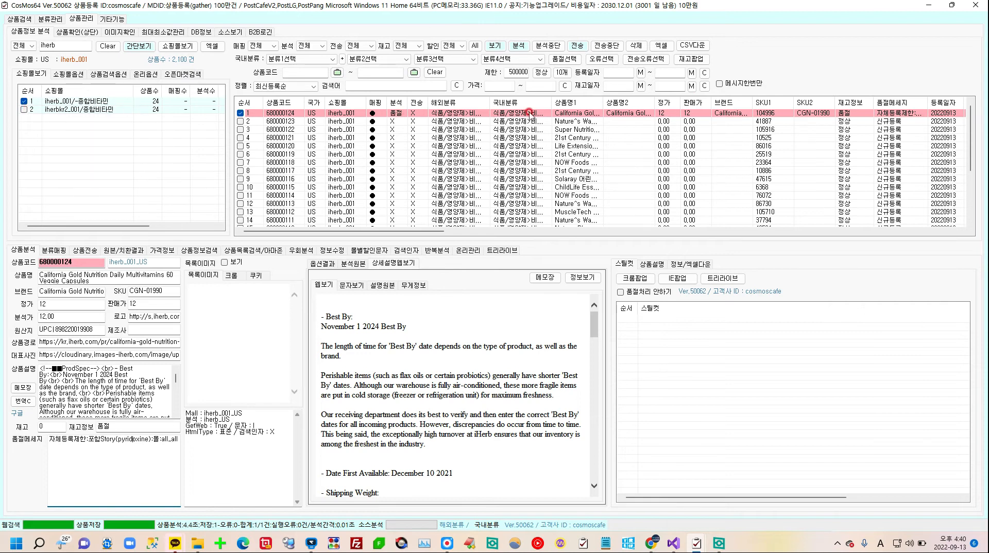
- Widen the 상품명1 column and list the iherbkr2_001 multivitamin products instead of the iherb_001 ones
left_click_drag(603, 101, 716, 102)
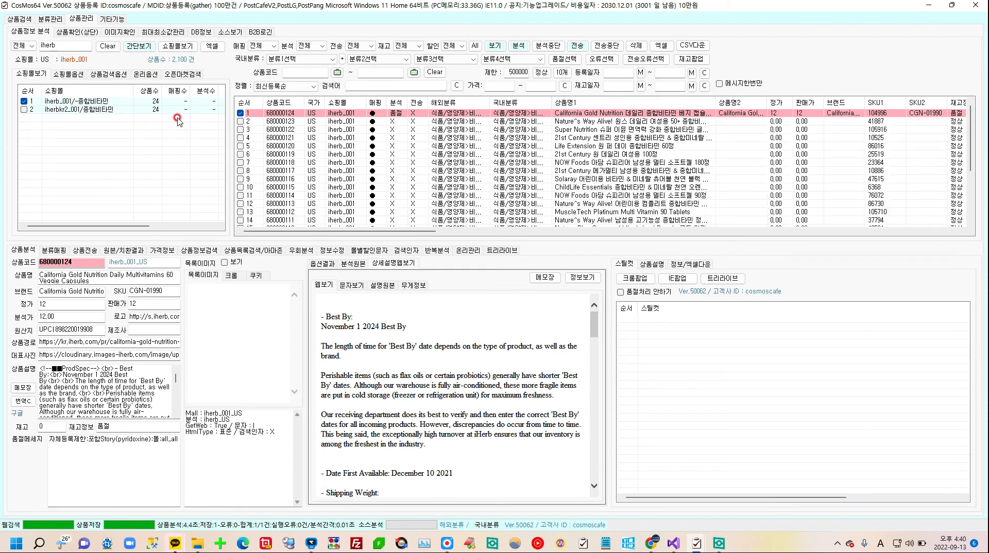
left_click(25, 101)
left_click(494, 46)
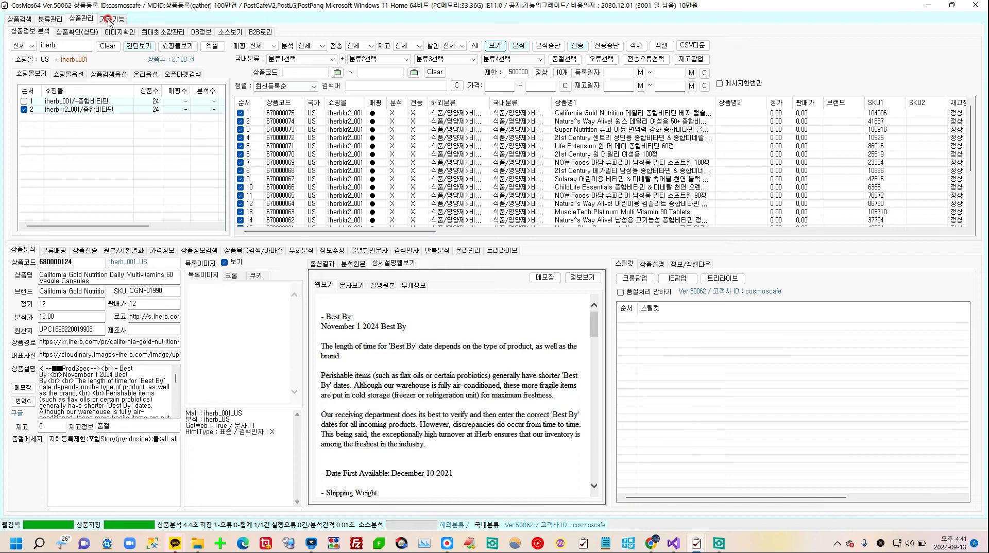
- List the registration restriction log for all categories and malls and widen its SKU2 column
mouse_move(719, 543)
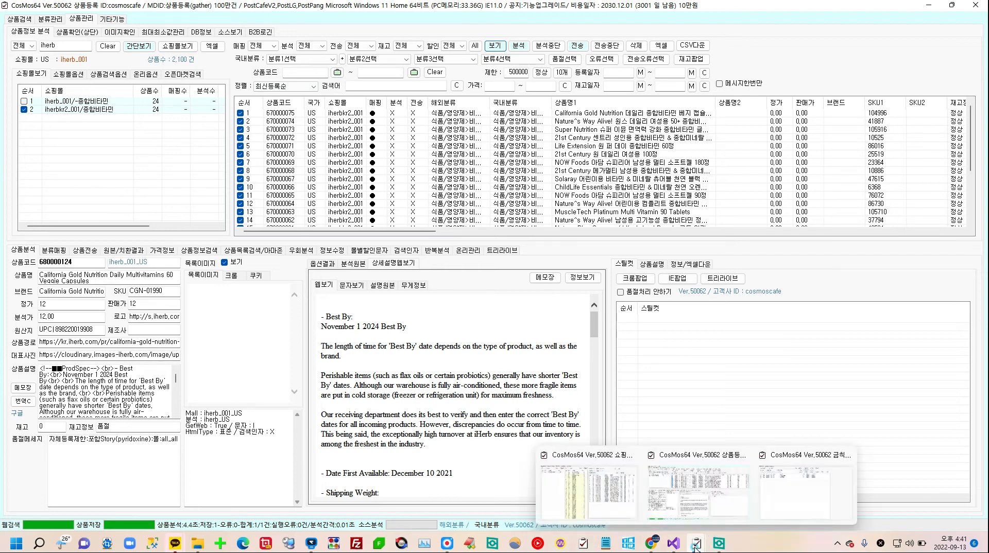
left_click(739, 494)
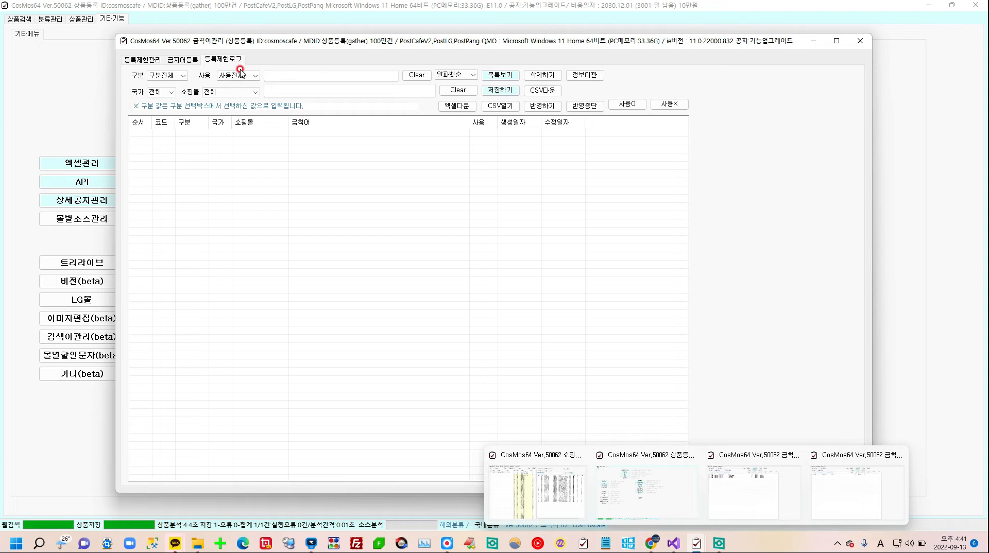
left_click(507, 76)
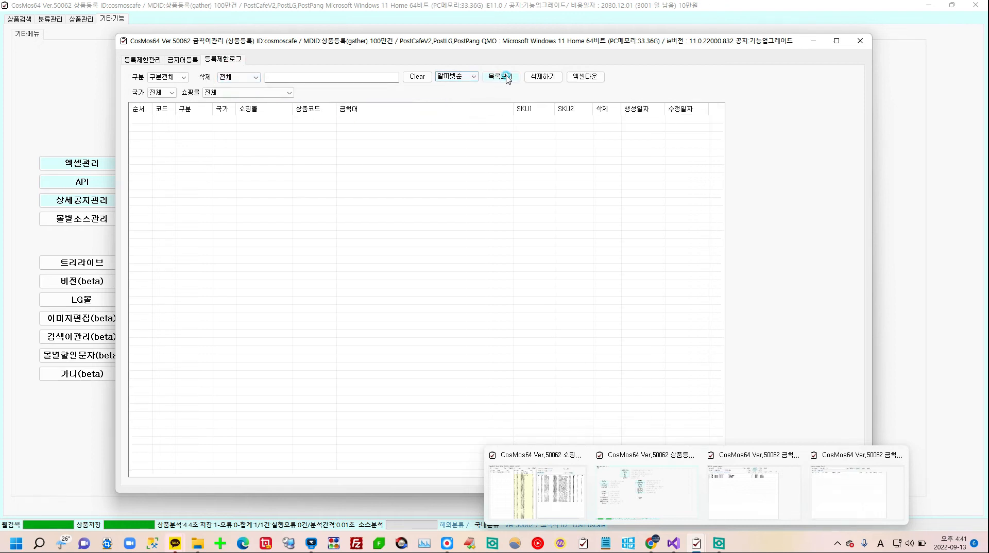
left_click(533, 309)
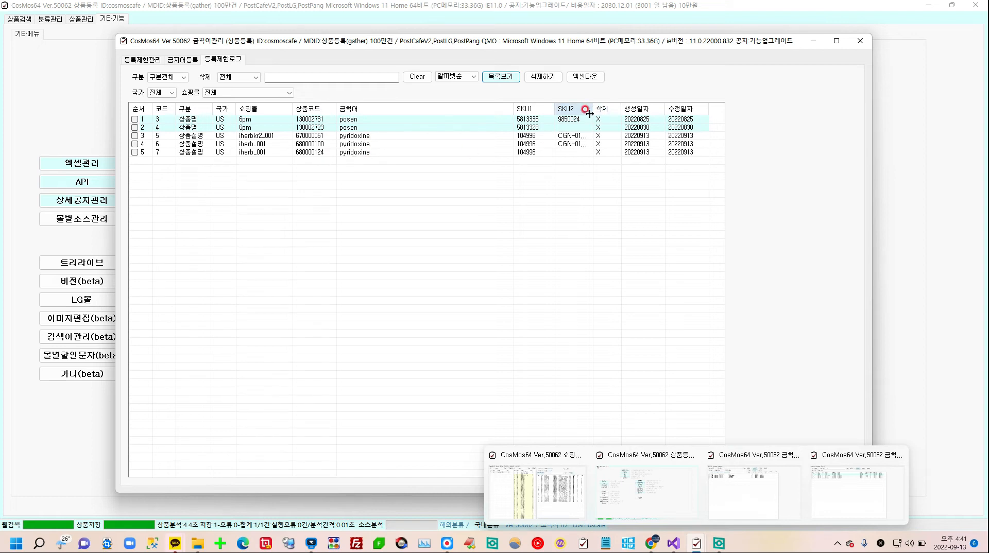
left_click_drag(593, 110, 629, 110)
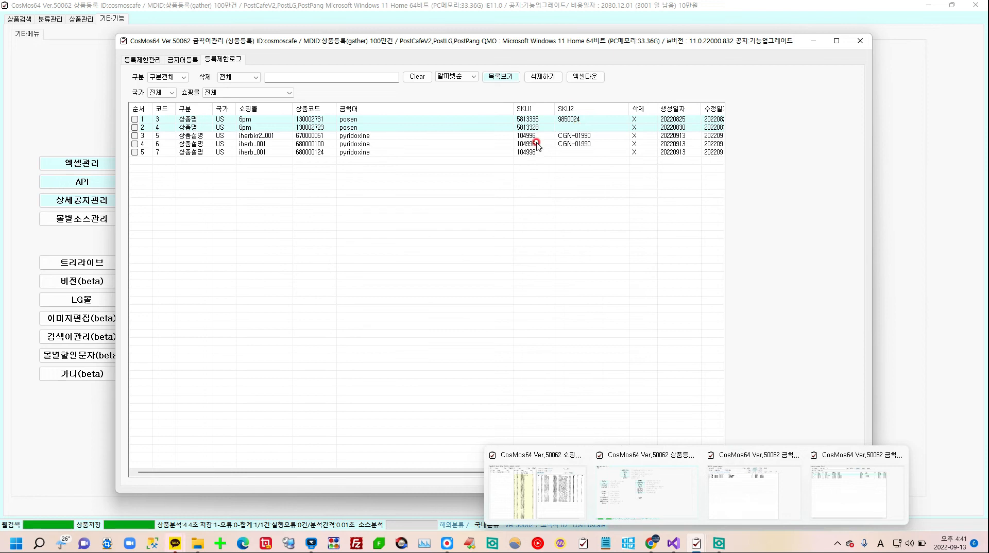
- Return to product management, list the iherbkr2_001 multivitamin products and leave only product 670000075 checked
left_click(70, 91)
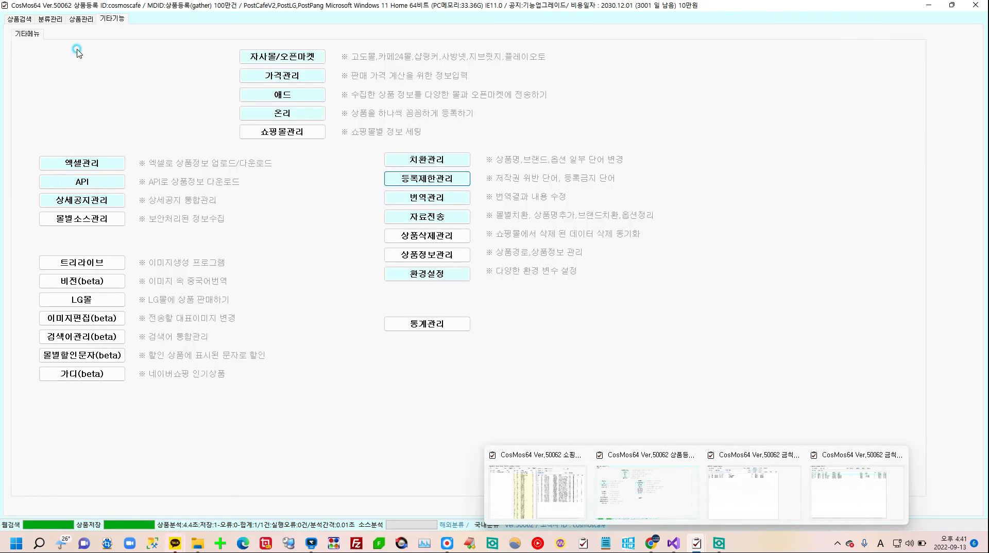
left_click(87, 20)
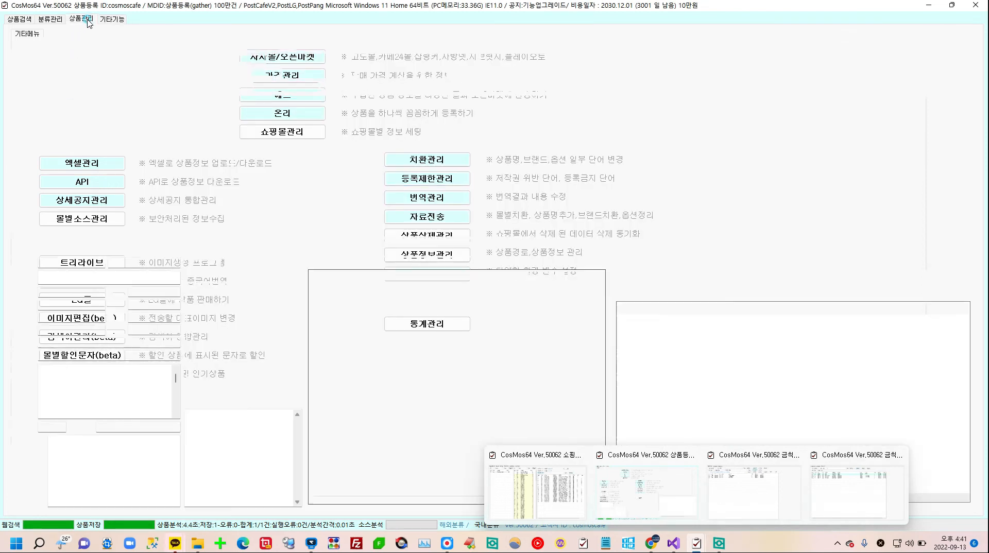
left_click(66, 111)
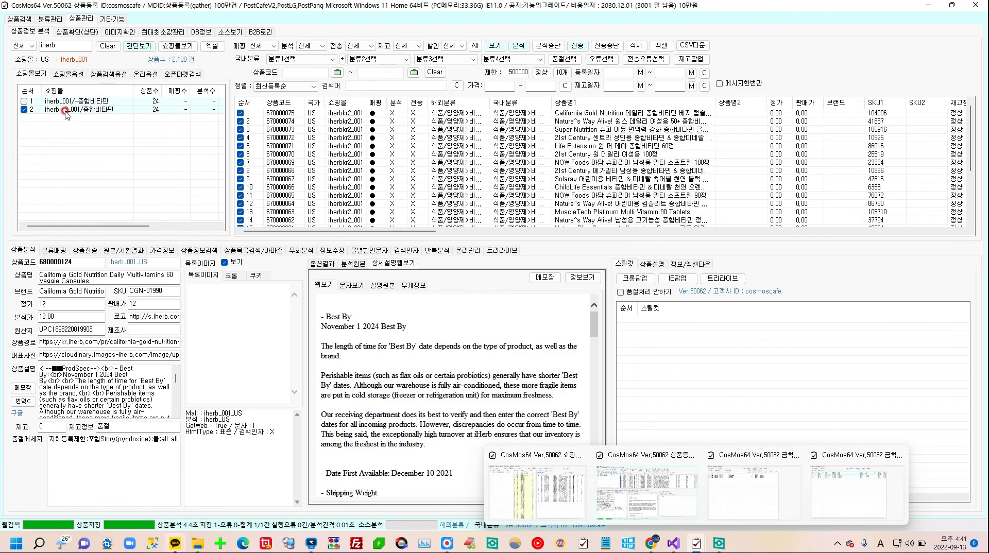
left_click(497, 48)
left_click(244, 104)
left_click(240, 113)
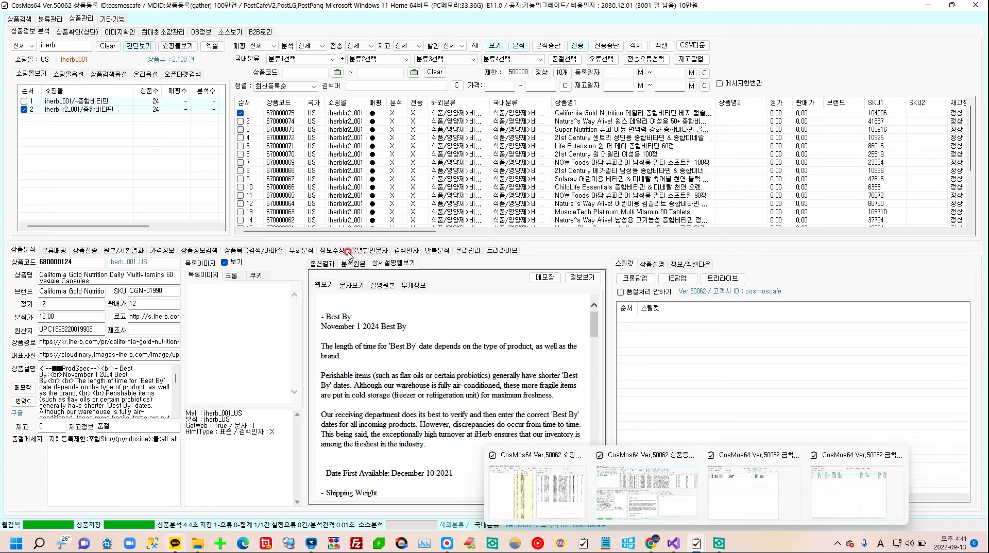
- Close the restricted-word windows and switch the iHerb site's language to 한국어 in the 우회분석 browser
left_click(294, 251)
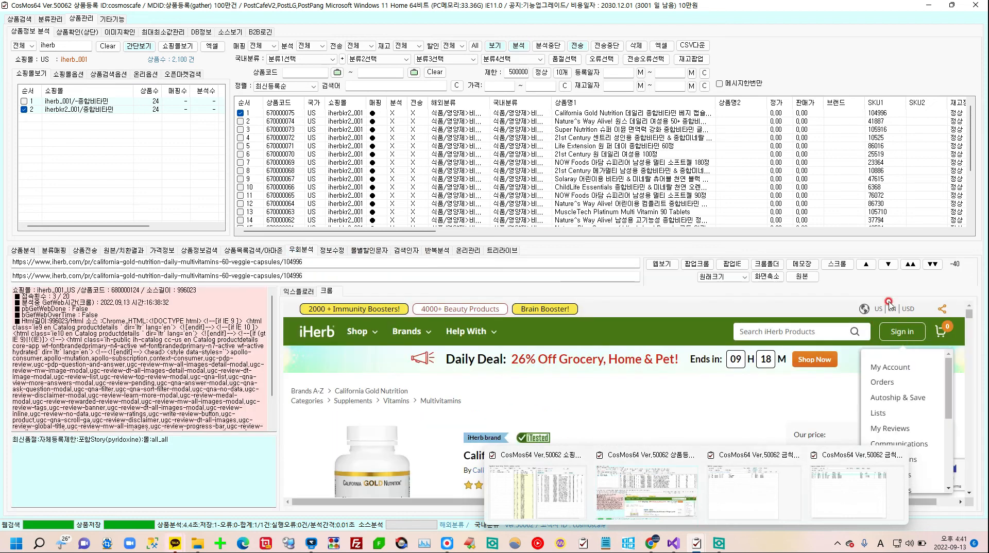
left_click(892, 311)
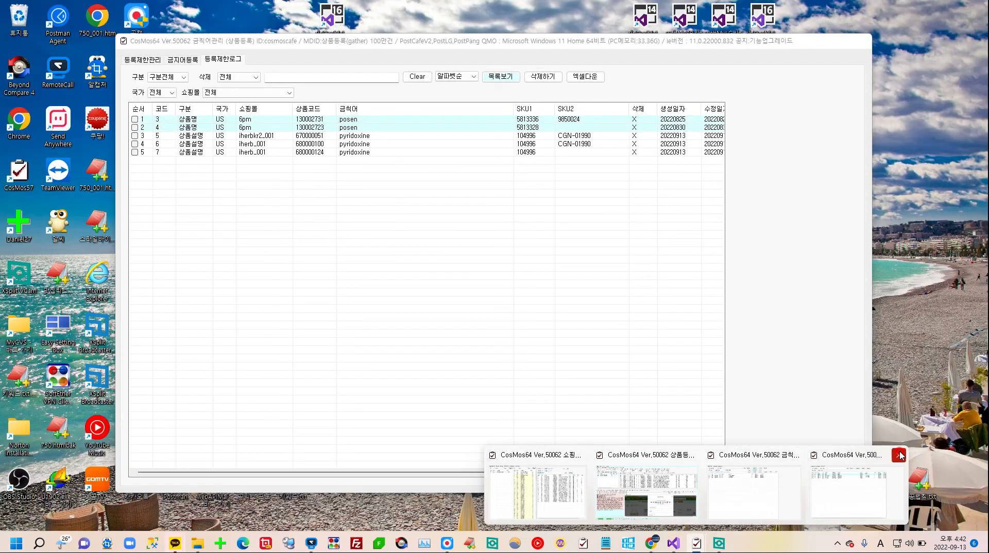
left_click(900, 455)
left_click(811, 381)
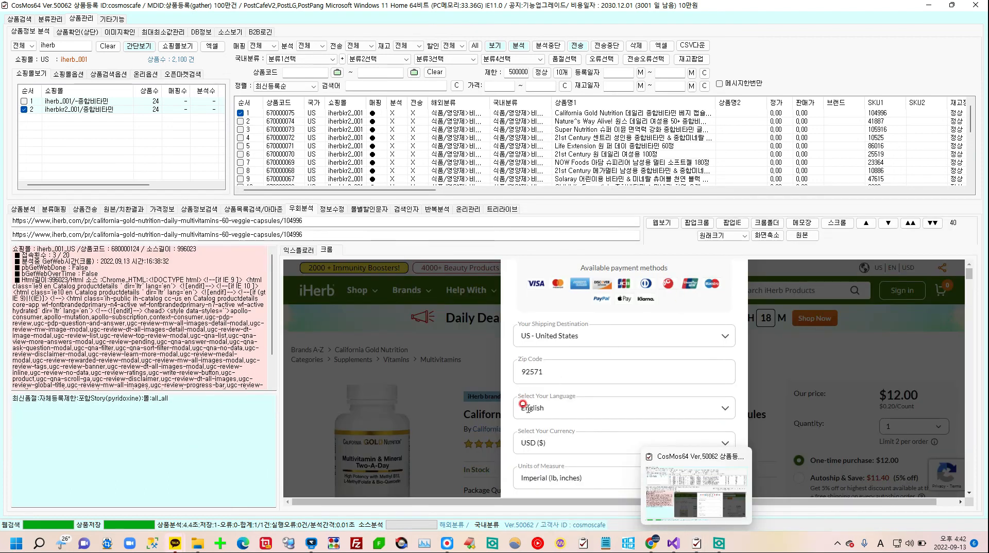
left_click(523, 404)
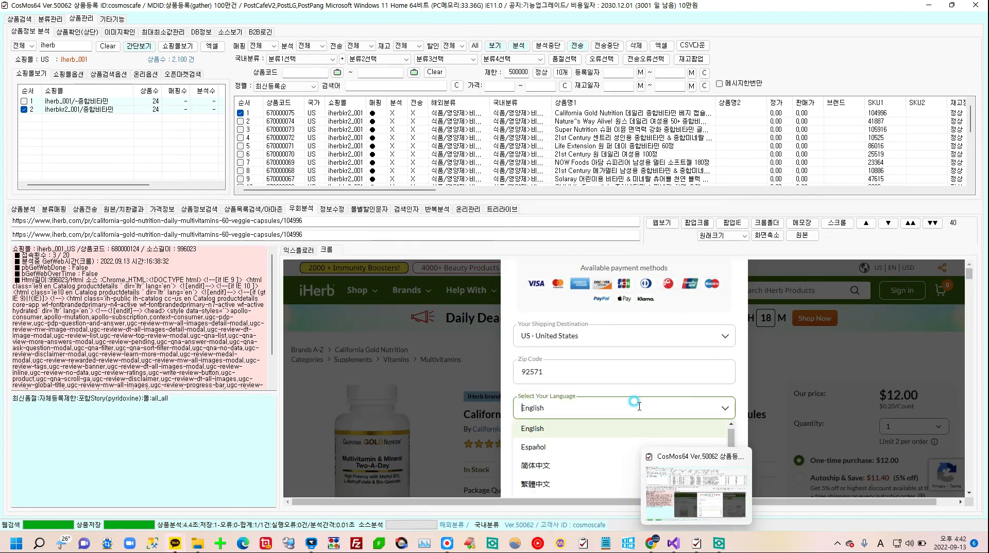
scroll(551, 474, "down", 2)
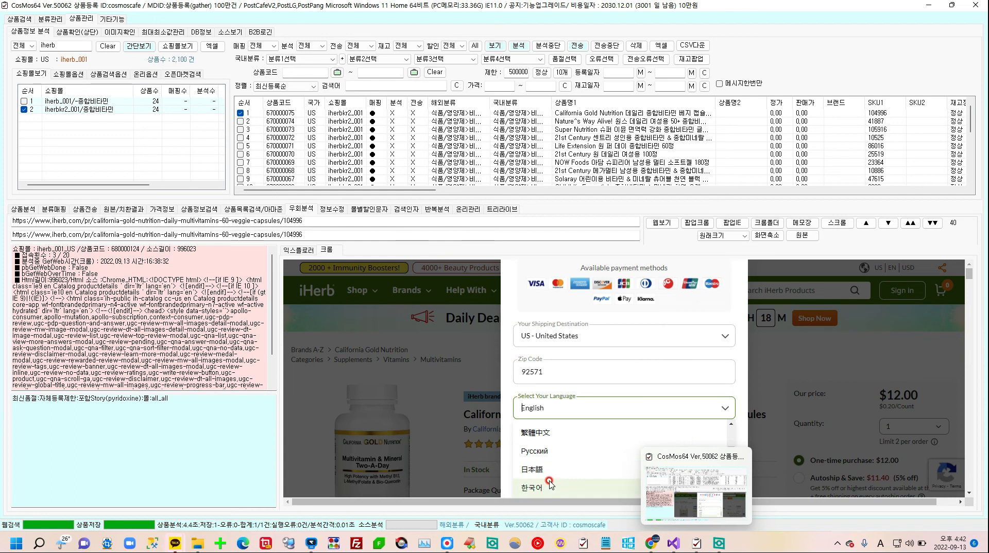
left_click(549, 486)
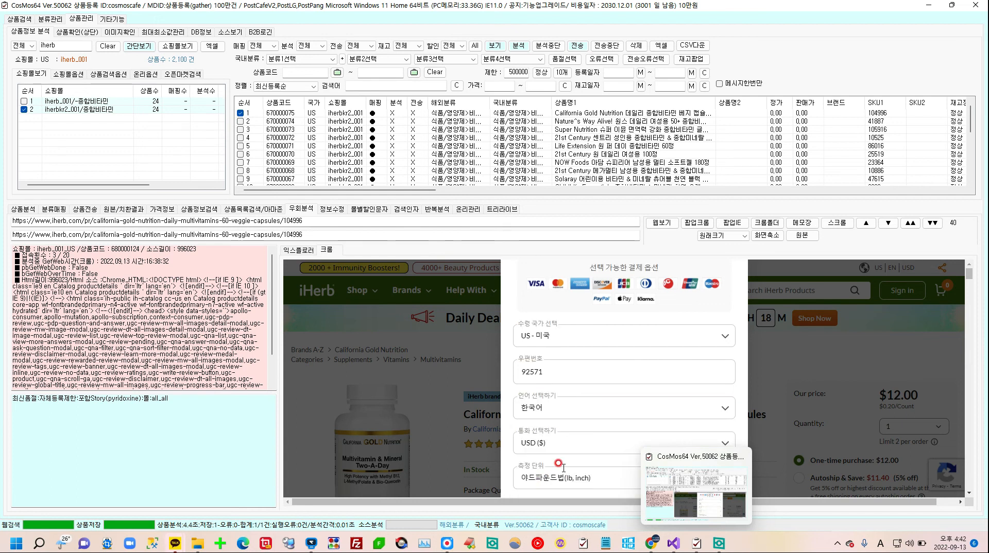
scroll(633, 393, "down", 1)
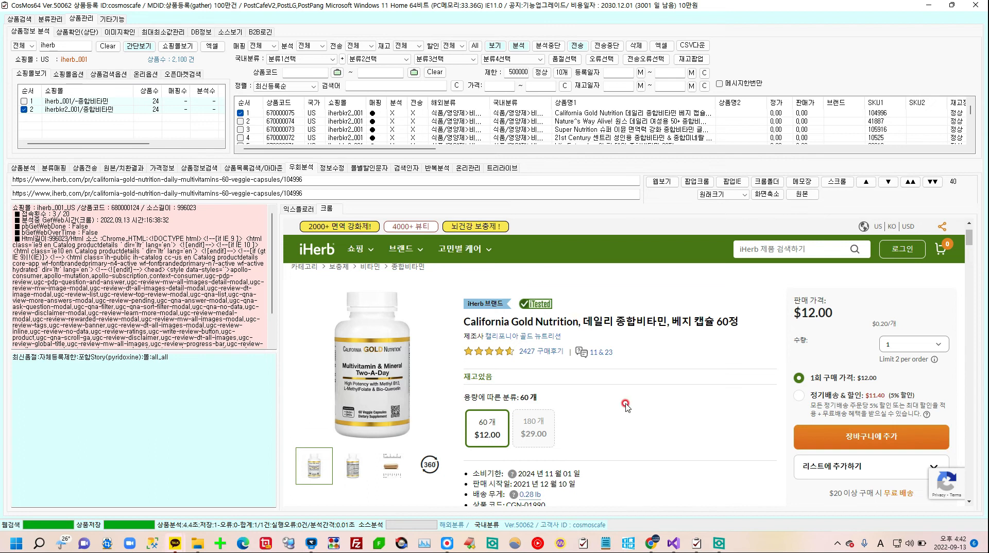
- Examine the Korean description, ingredient list and nutrition table of the California Gold Nutrition multivitamin page
scroll(629, 407, "down", 10)
scroll(654, 437, "down", 10)
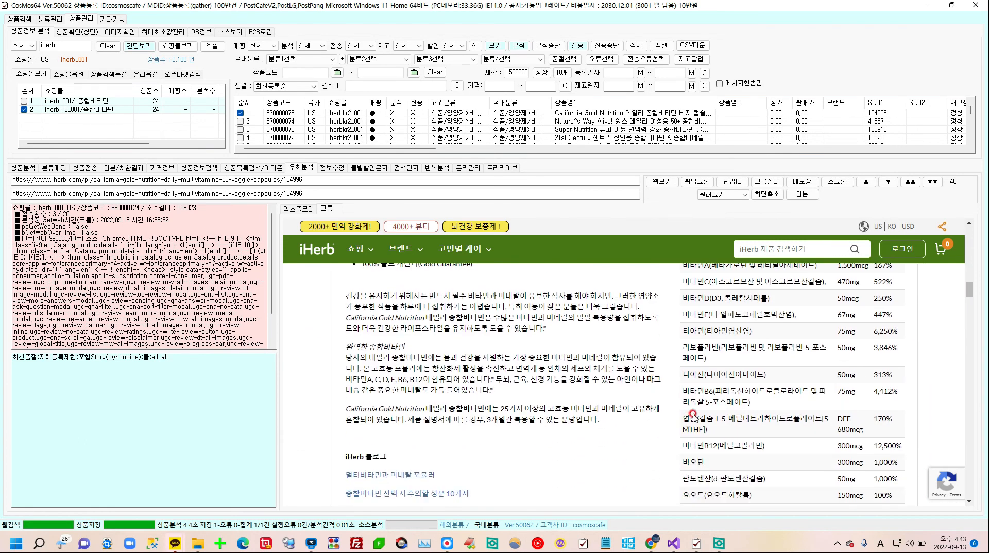
scroll(688, 415, "up", 1)
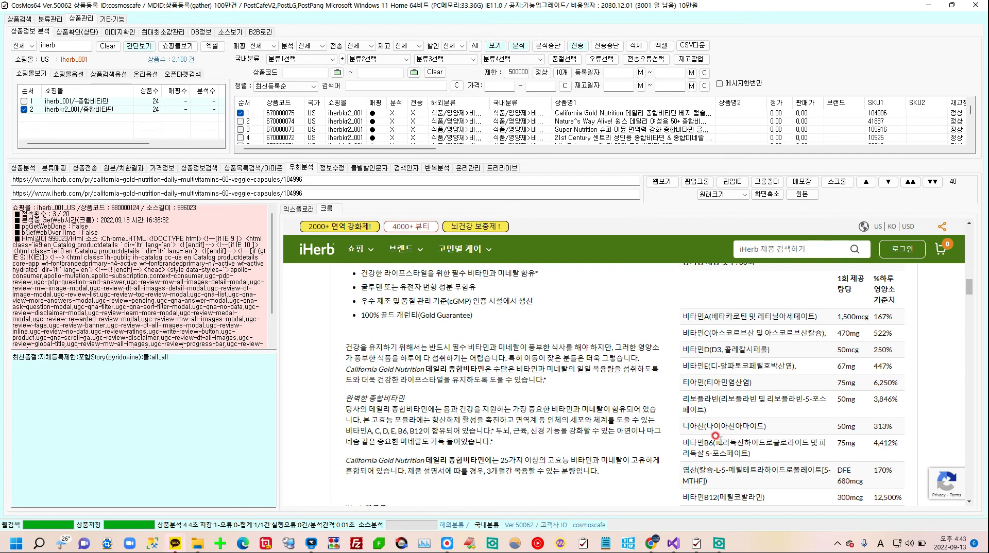
scroll(713, 433, "down", 4)
scroll(725, 454, "down", 1)
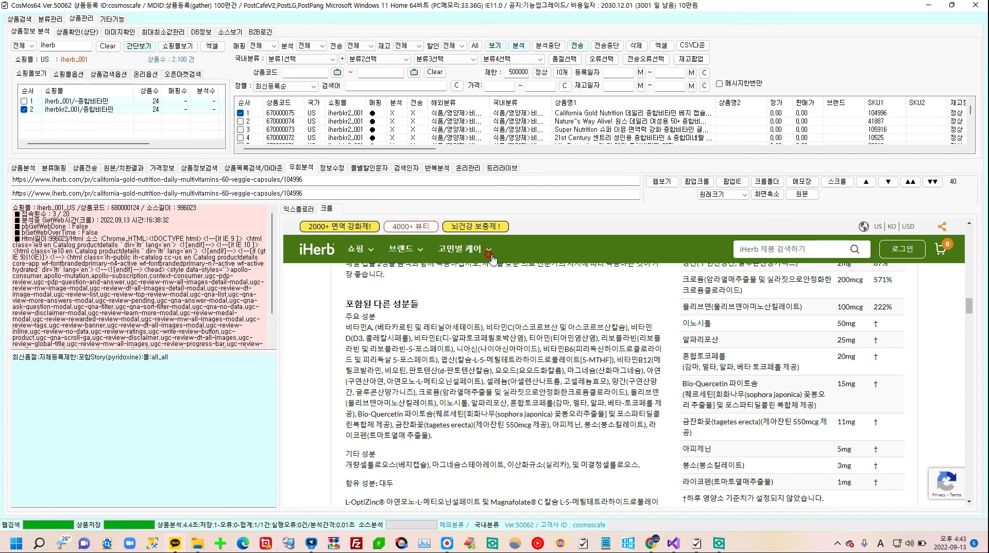
- Analyze product 670000075 and select the restricted word pyridoxine in its latest sold-out log message
mouse_move(489, 253)
left_click(518, 45)
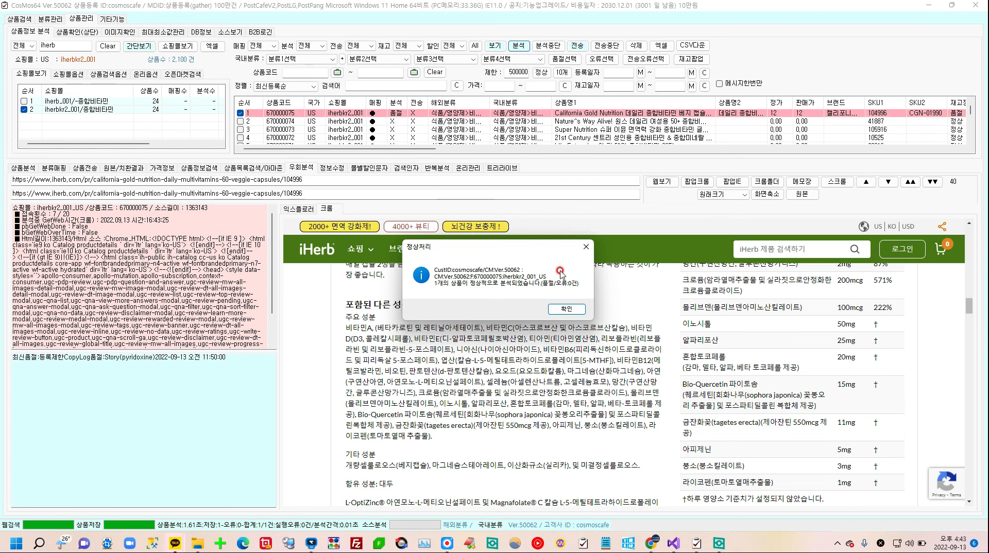
left_click(568, 309)
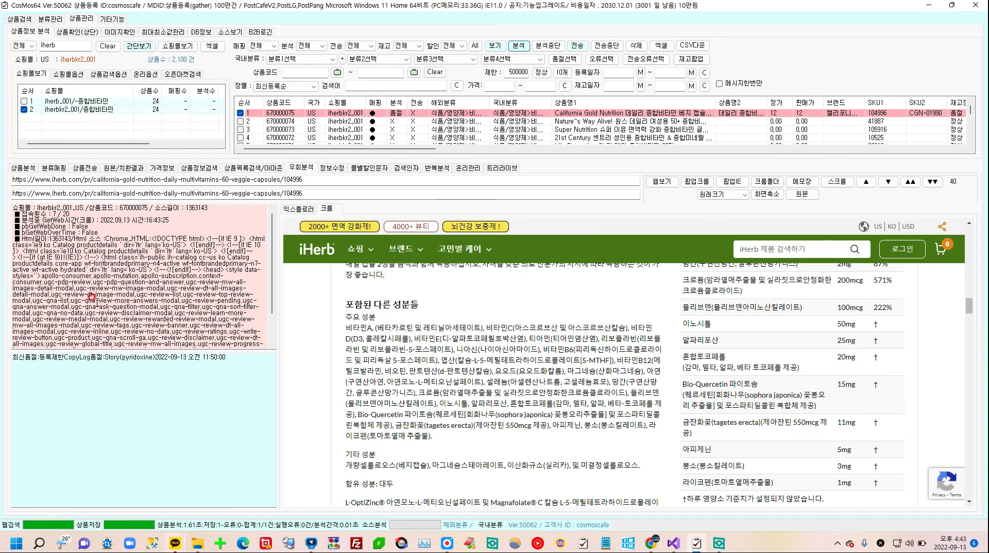
left_click_drag(122, 357, 150, 356)
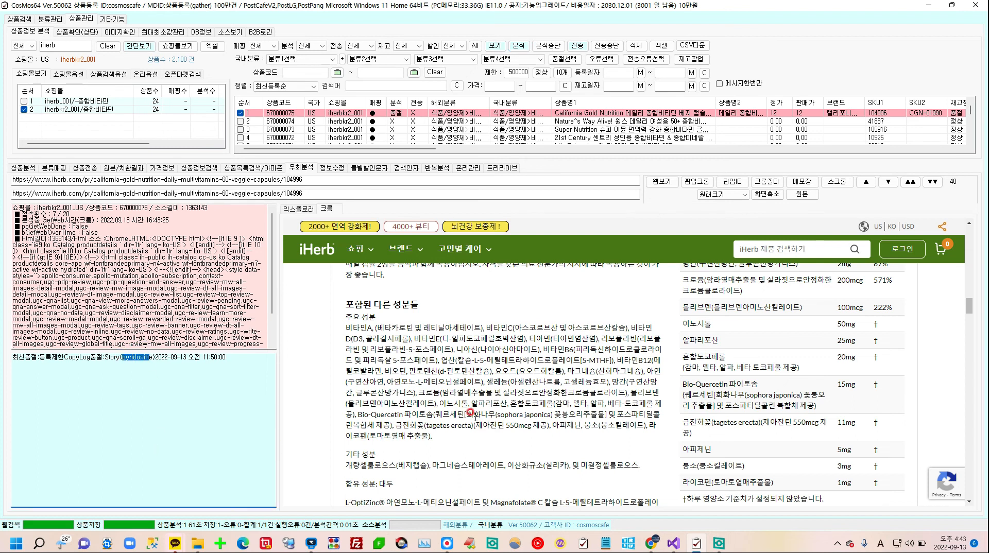